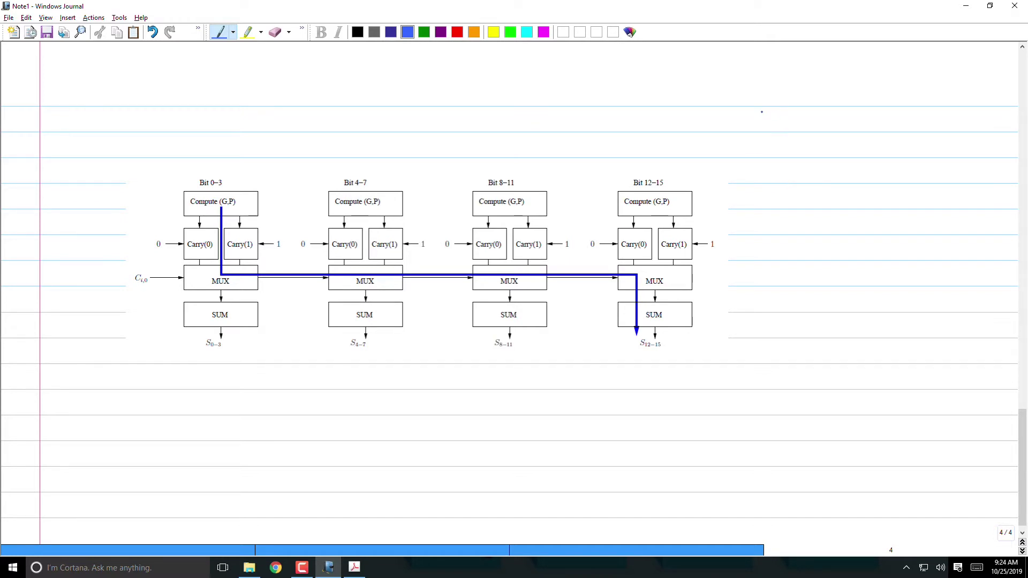
- Write tGP = 1 and tsum = 1 to the right of the diagram
mouse_move(771, 140)
mouse_down()
mouse_move(776, 159)
mouse_move(780, 148)
mouse_move(791, 163)
mouse_up()
drag(801, 150, 813, 154)
mouse_move(830, 143)
mouse_down()
mouse_move(830, 155)
mouse_move(776, 182)
mouse_move(823, 174)
mouse_up()
click(816, 173)
click(815, 179)
drag(814, 178, 824, 179)
- Write tcarry = 1 and tmux = tbypass = 1 below them
mouse_move(834, 173)
mouse_down()
mouse_move(835, 183)
mouse_move(782, 206)
mouse_move(842, 200)
mouse_up()
drag(831, 205, 863, 208)
mouse_move(785, 214)
mouse_down()
mouse_move(787, 233)
mouse_move(794, 224)
mouse_move(831, 235)
mouse_move(844, 224)
mouse_up()
drag(835, 228, 861, 235)
drag(856, 223, 912, 234)
drag(924, 225, 919, 233)
drag(926, 225, 936, 230)
drag(950, 217, 950, 234)
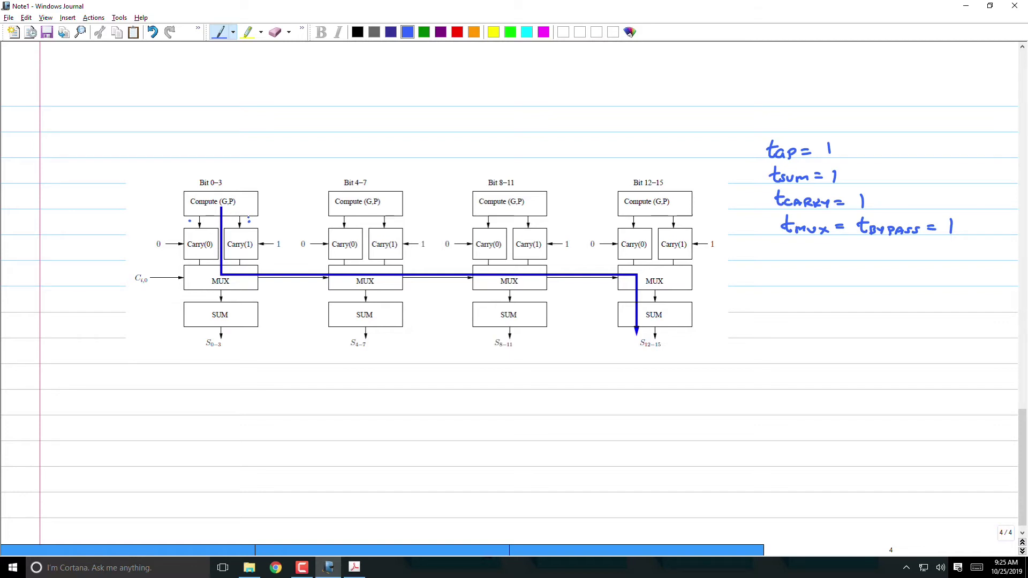
- Mark the Bit 8–11 and 12–15 carry arrows and write 0 beside each Bit label
click(489, 219)
click(687, 220)
drag(233, 179, 235, 178)
drag(380, 180, 381, 178)
drag(528, 182, 528, 180)
drag(673, 180, 673, 182)
- Write 1 on the arrows below each Compute (G,P) box
mouse_move(336, 219)
mouse_down()
mouse_move(336, 227)
mouse_move(395, 227)
mouse_up()
drag(479, 219, 479, 227)
click(536, 223)
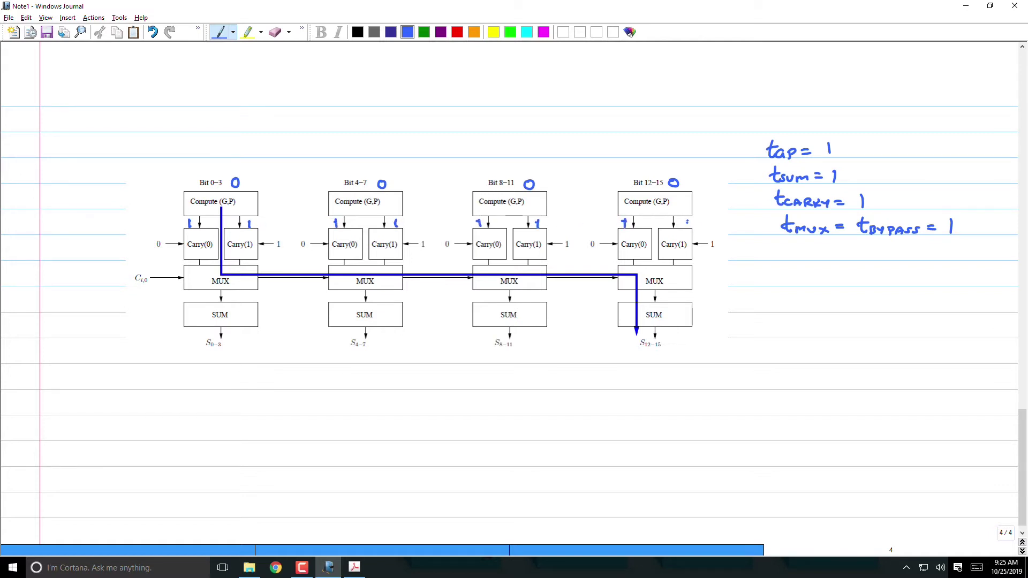
drag(686, 219, 688, 229)
- Underline M tcarry in the page 3 delay equation, then return to page 4
key(Page_Up)
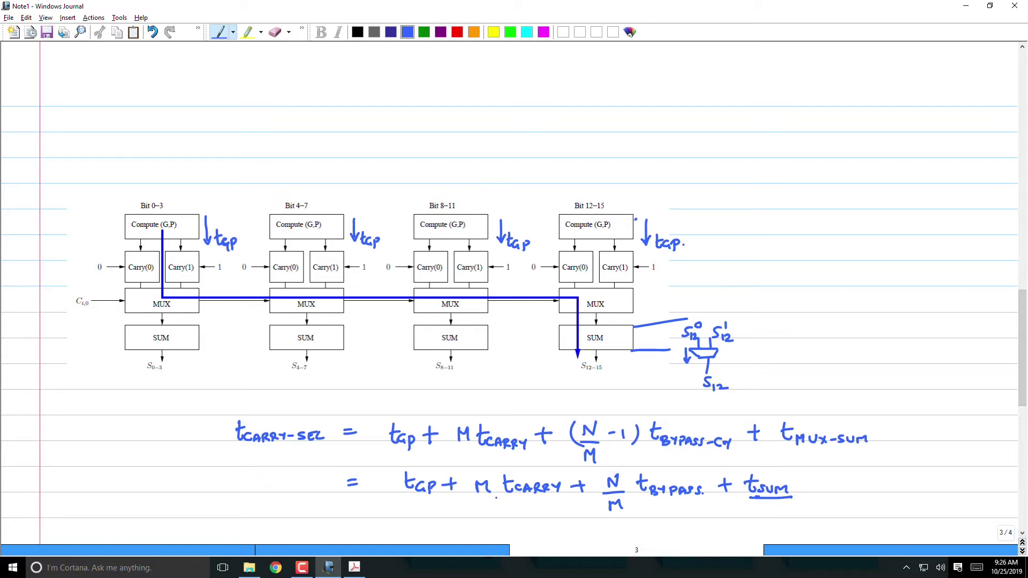
drag(478, 498, 569, 500)
click(1022, 532)
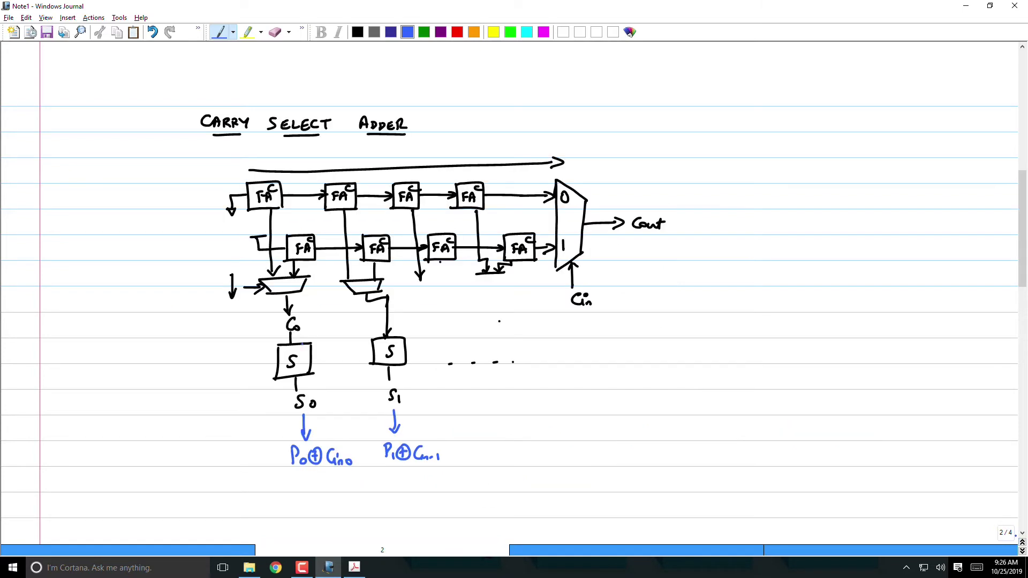
click(1023, 545)
click(1022, 547)
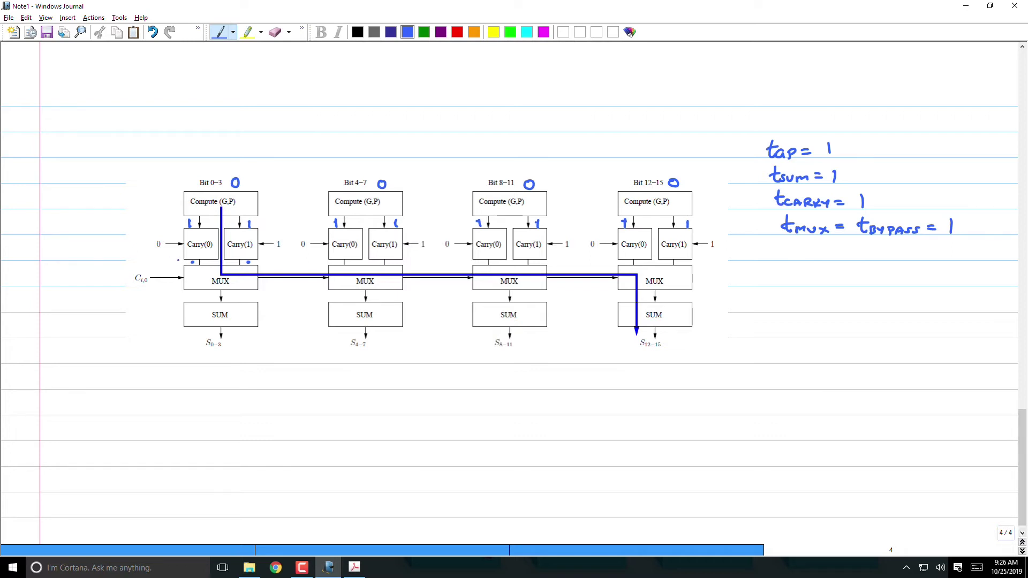
- Replace the 1 and 4 beside the Bit 0–3 carry boxes with 5s
drag(172, 262, 177, 272)
drag(260, 258, 265, 272)
drag(177, 267, 268, 263)
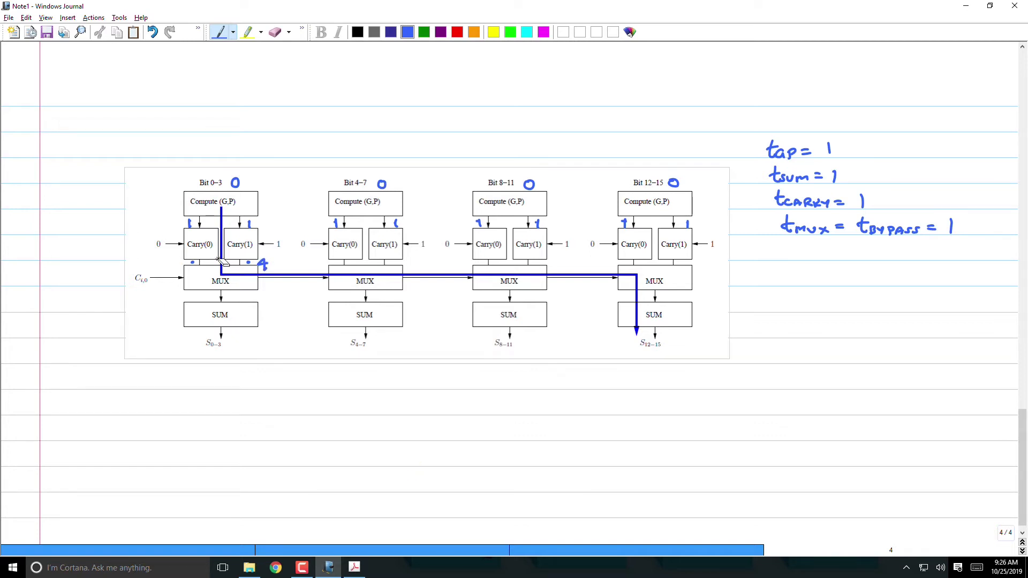
drag(177, 258, 170, 269)
drag(259, 259, 259, 267)
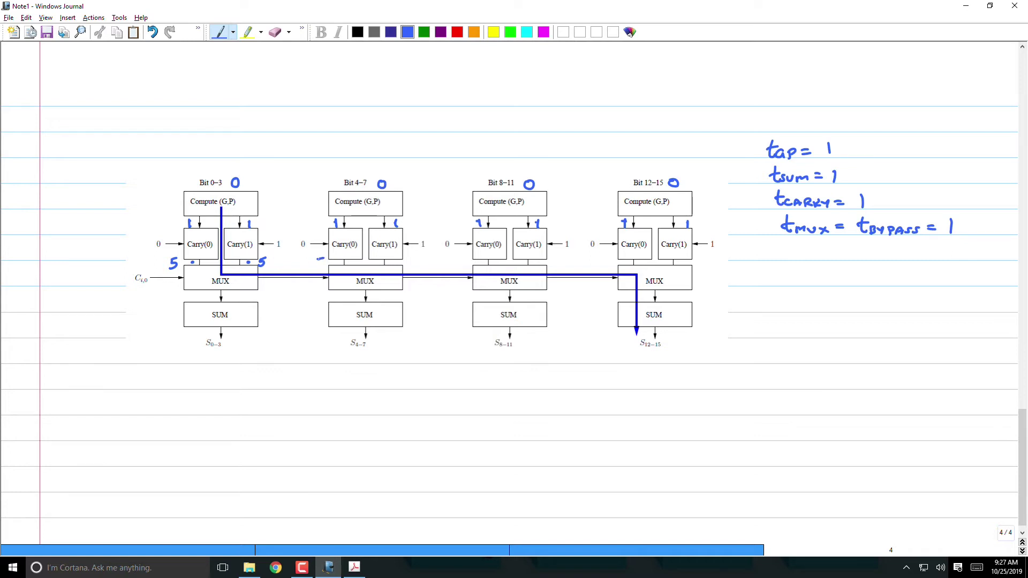
- Write 5 beside the Carry(0) and Carry(1) boxes of Bits 4–15
drag(316, 259, 322, 267)
mouse_move(405, 256)
mouse_down()
mouse_move(409, 264)
mouse_move(467, 258)
mouse_move(465, 266)
mouse_up()
mouse_move(550, 255)
mouse_down()
mouse_move(555, 265)
mouse_move(607, 266)
mouse_up()
drag(695, 255, 699, 265)
- Write arrival times 6, 7 and 8 on the wires between successive MUX blocks
drag(280, 282, 278, 291)
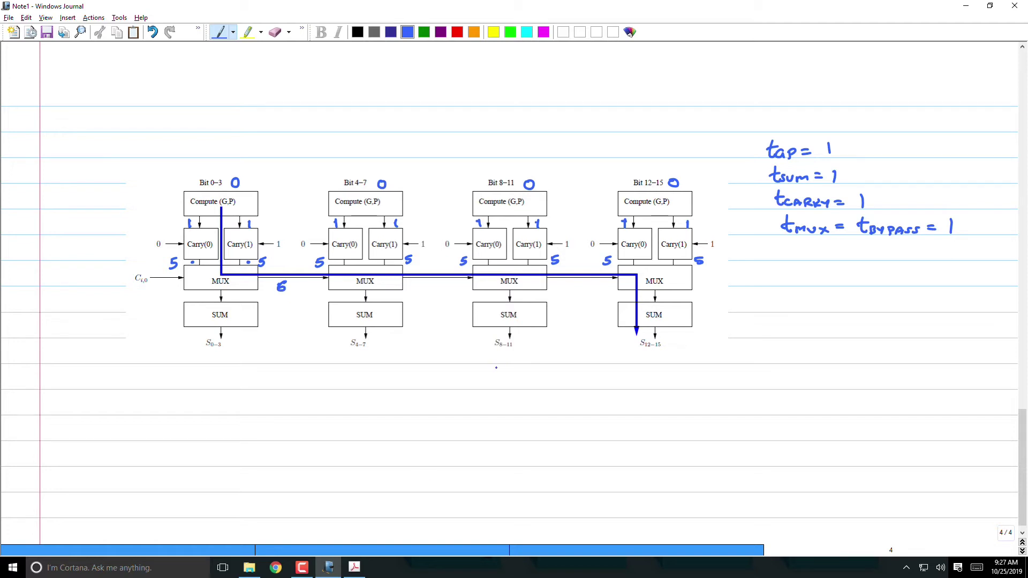
drag(432, 281, 438, 295)
drag(581, 286, 585, 284)
drag(277, 296, 283, 296)
- Draw diagonal strokes from the three 5 labels onto the MUX wires, then go back a page
drag(294, 281, 320, 261)
drag(445, 278, 461, 263)
drag(590, 278, 605, 265)
click(1021, 534)
- Add an underlined black LINEAR before the page 2 adder title, then return to page 4
click(1022, 533)
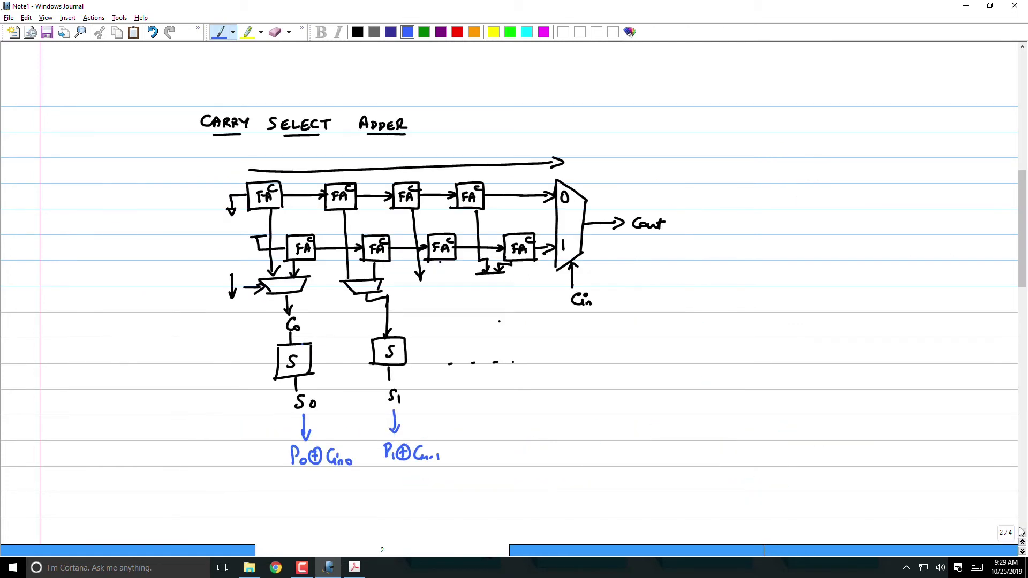
click(357, 31)
mouse_move(122, 113)
mouse_down()
mouse_move(136, 126)
mouse_move(152, 114)
mouse_move(185, 125)
mouse_up()
drag(121, 134, 184, 130)
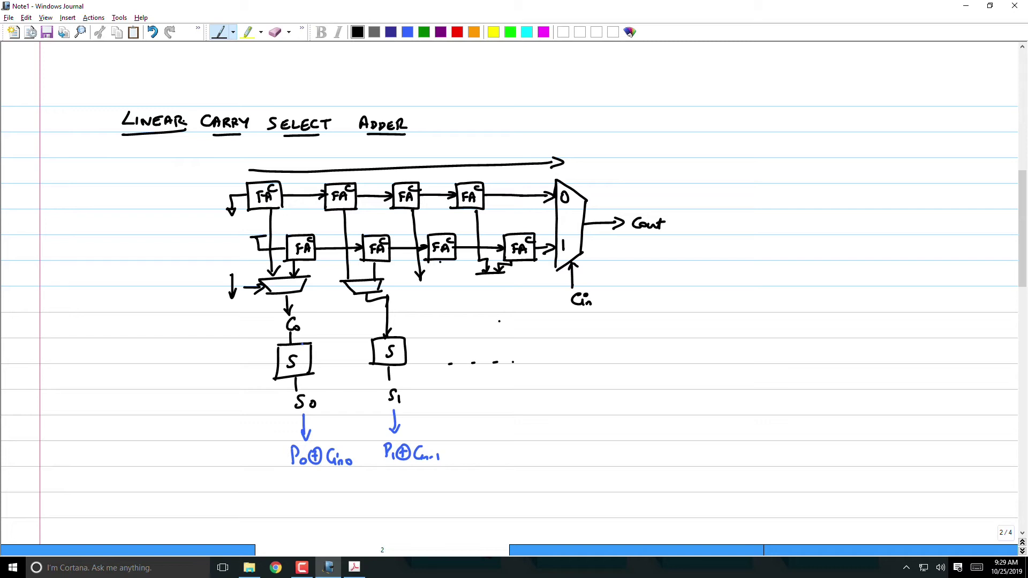
double_click(1022, 547)
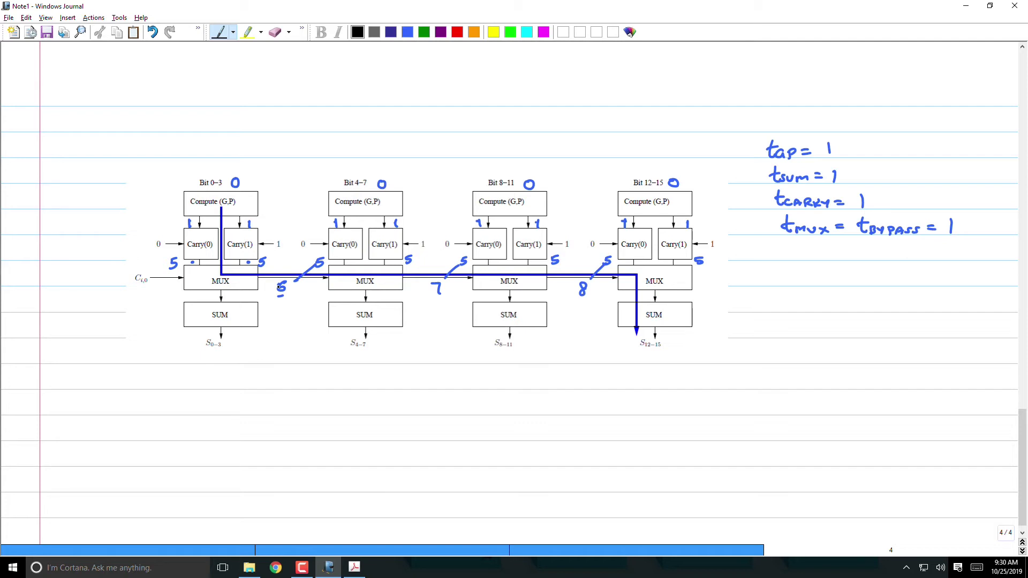
- Touch up the first MUX arrival time and switch back to the Acrobat slides
drag(280, 283, 286, 282)
key(alt+Tab)
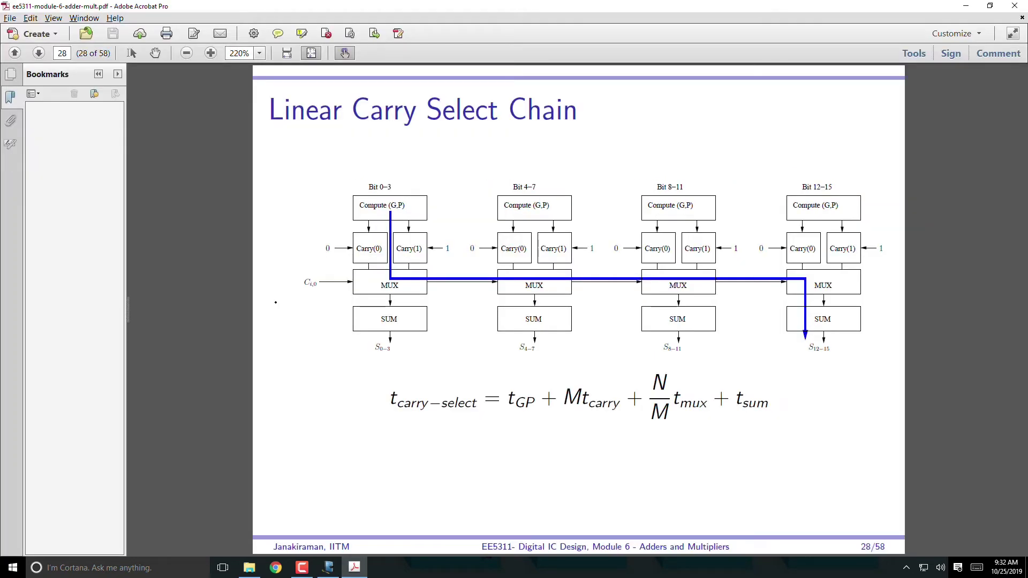
- Find the Square Root Carry Select Chain slide and snapshot its diagram
key(Right)
key(Right)
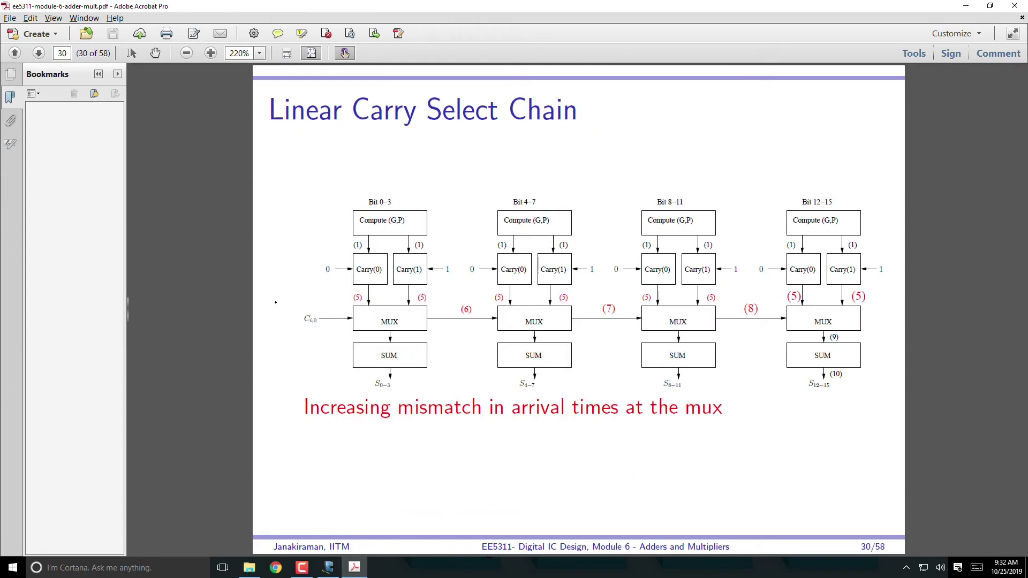
key(Right)
key(Left)
key(Right)
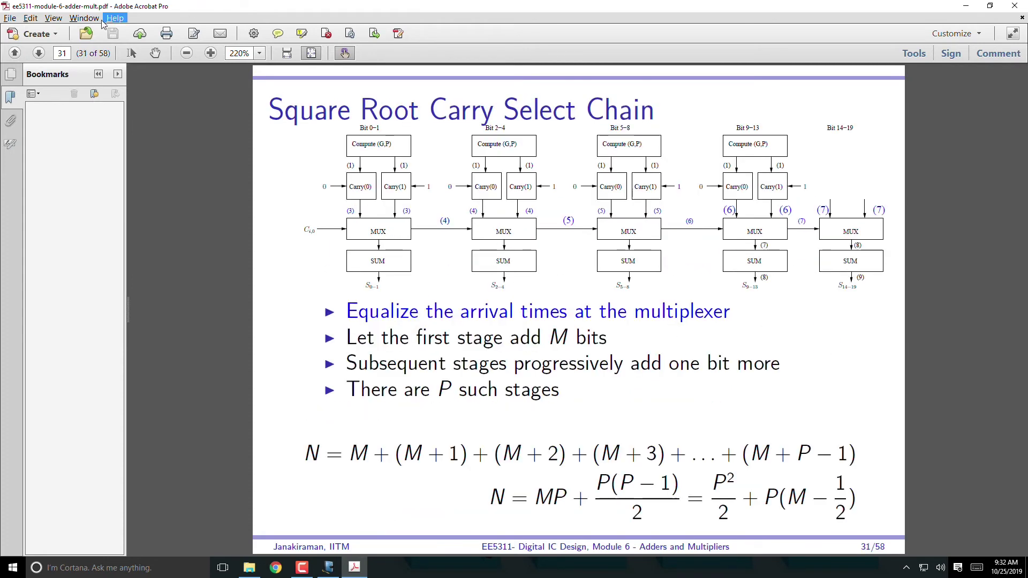
click(51, 18)
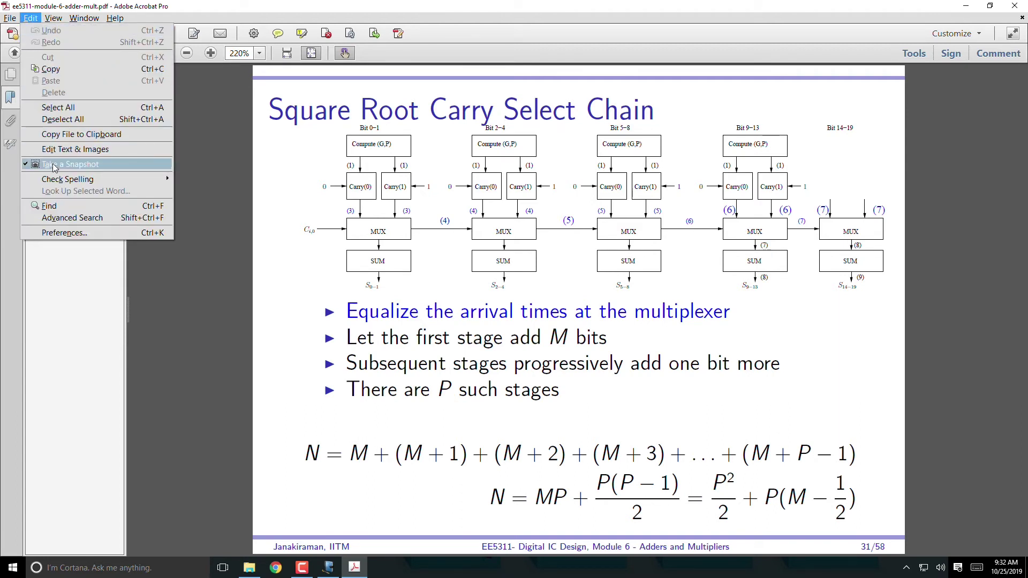
click(48, 164)
drag(299, 121, 906, 300)
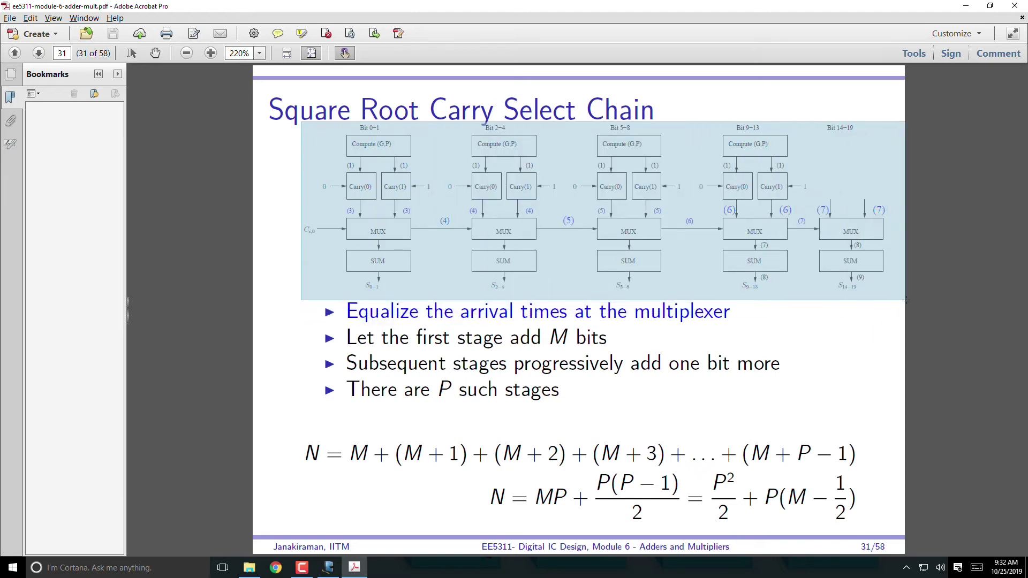
key(alt+Tab)
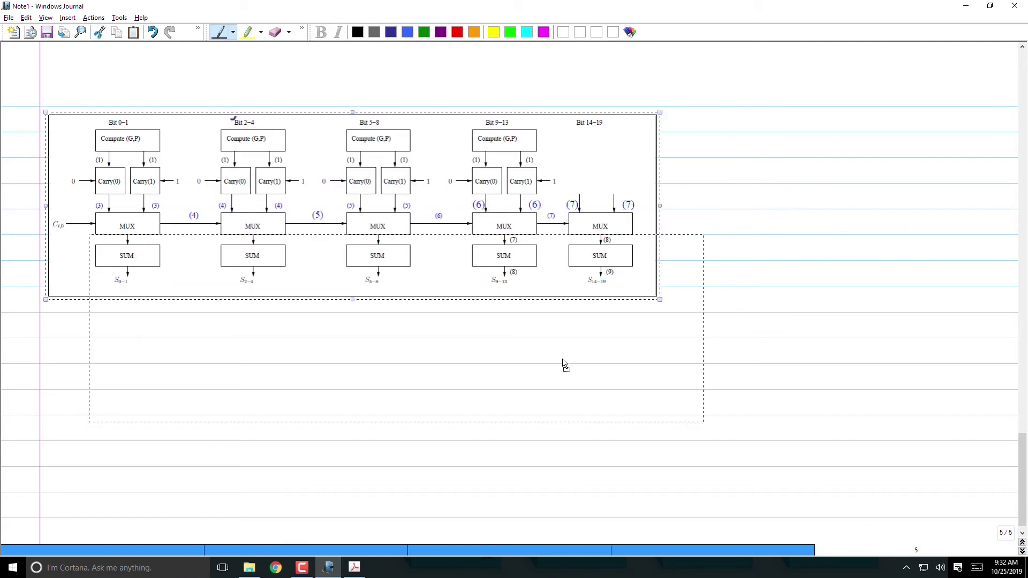
- Place the pasted diagram on page 5 and switch to blue ink
click(865, 279)
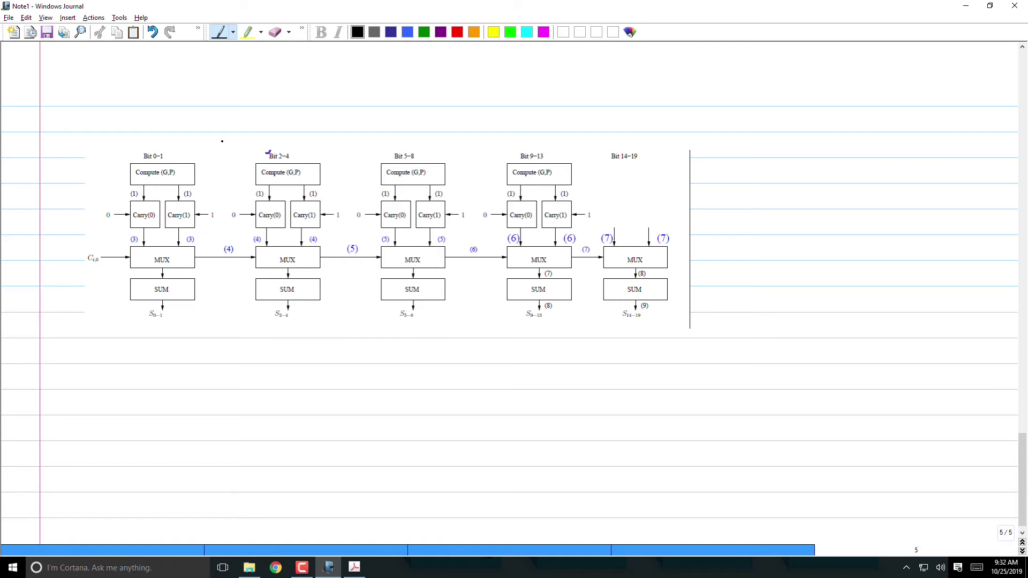
click(407, 32)
- Ink blue delays 1, 3, 4, 5 and 6 over each stage's bracketed labels
drag(314, 189, 313, 199)
mouse_move(386, 190)
mouse_down()
mouse_move(387, 203)
mouse_move(439, 201)
mouse_up()
mouse_move(513, 189)
mouse_down()
mouse_move(514, 203)
mouse_move(566, 203)
mouse_up()
mouse_move(130, 235)
mouse_down()
mouse_move(132, 244)
mouse_move(188, 245)
mouse_up()
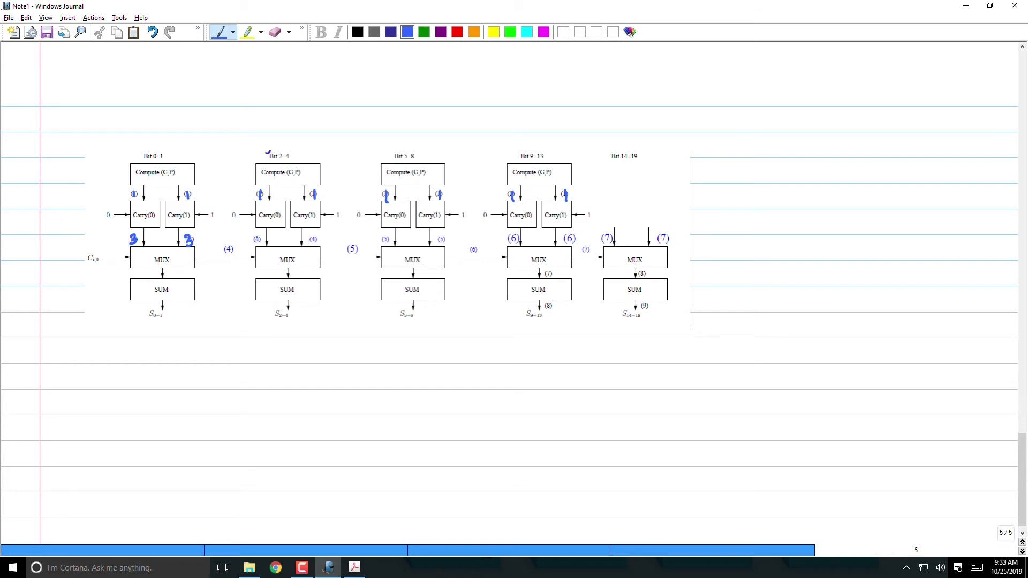
drag(254, 235, 263, 243)
key(ctrl+z)
mouse_move(257, 234)
mouse_down()
mouse_move(259, 248)
mouse_move(316, 249)
mouse_up()
mouse_move(382, 233)
mouse_down()
mouse_move(379, 246)
mouse_move(389, 233)
mouse_move(435, 245)
mouse_move(447, 233)
mouse_up()
mouse_move(518, 229)
mouse_down()
mouse_move(515, 238)
mouse_move(660, 244)
mouse_up()
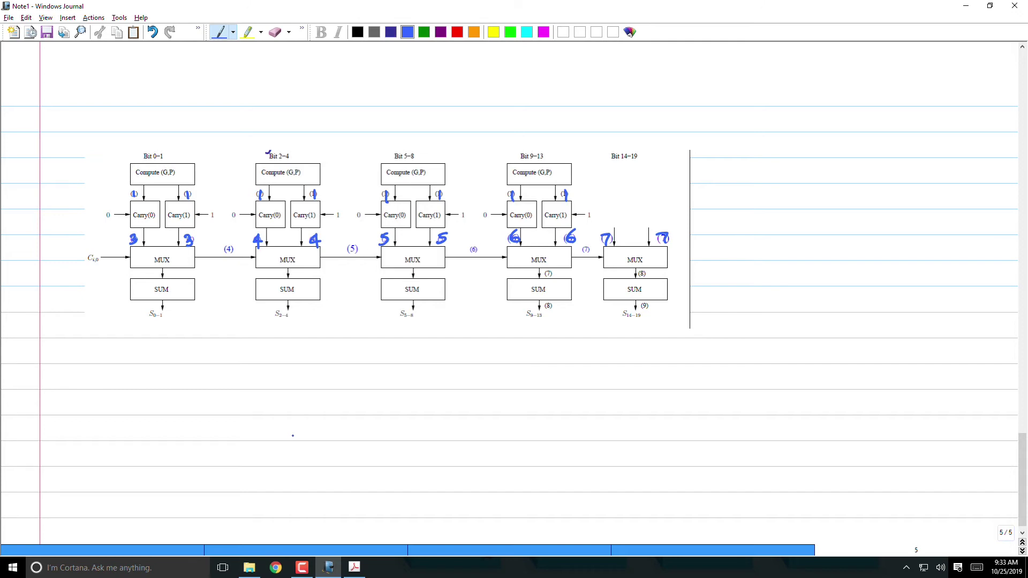
- Write 4 and 5 on the carry labels and draw waiting-time arrows at (6) and (7)
drag(225, 245, 236, 254)
drag(229, 245, 228, 261)
drag(220, 265, 267, 248)
drag(355, 246, 349, 256)
mouse_move(504, 238)
mouse_down()
mouse_move(483, 250)
mouse_move(507, 246)
mouse_move(480, 251)
mouse_up()
mouse_move(601, 239)
mouse_down()
mouse_move(590, 251)
mouse_move(603, 244)
mouse_move(599, 253)
mouse_up()
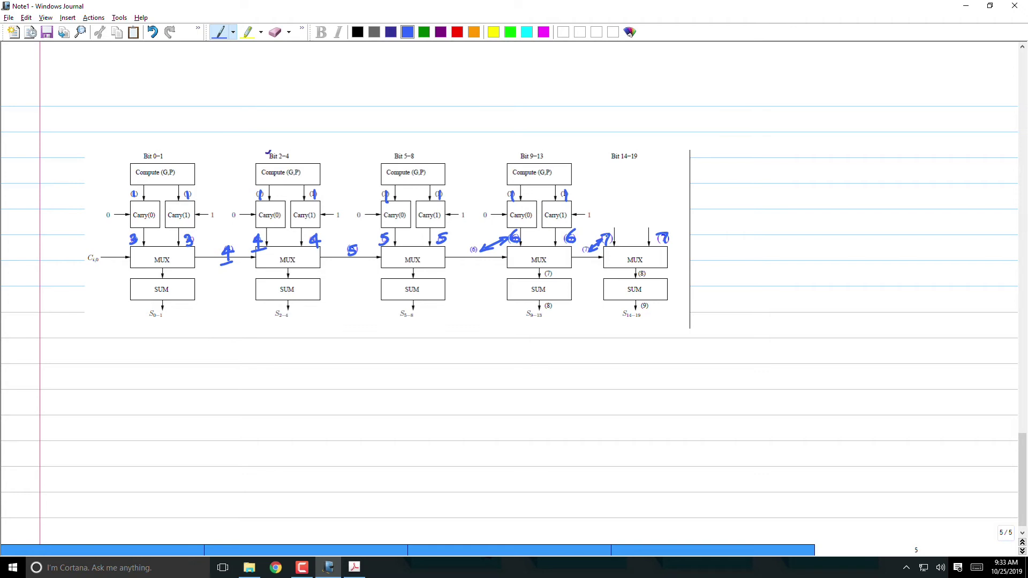
mouse_move(265, 375)
mouse_down()
mouse_move(267, 384)
mouse_move(285, 369)
mouse_up()
click(359, 32)
- Draw an arrow labelled M-BITS under the first stage and write M+1 under the second
mouse_move(163, 362)
mouse_down()
mouse_move(162, 332)
mouse_move(168, 341)
mouse_up()
drag(153, 385, 185, 387)
drag(190, 377, 191, 387)
drag(193, 378, 197, 388)
drag(206, 378, 203, 388)
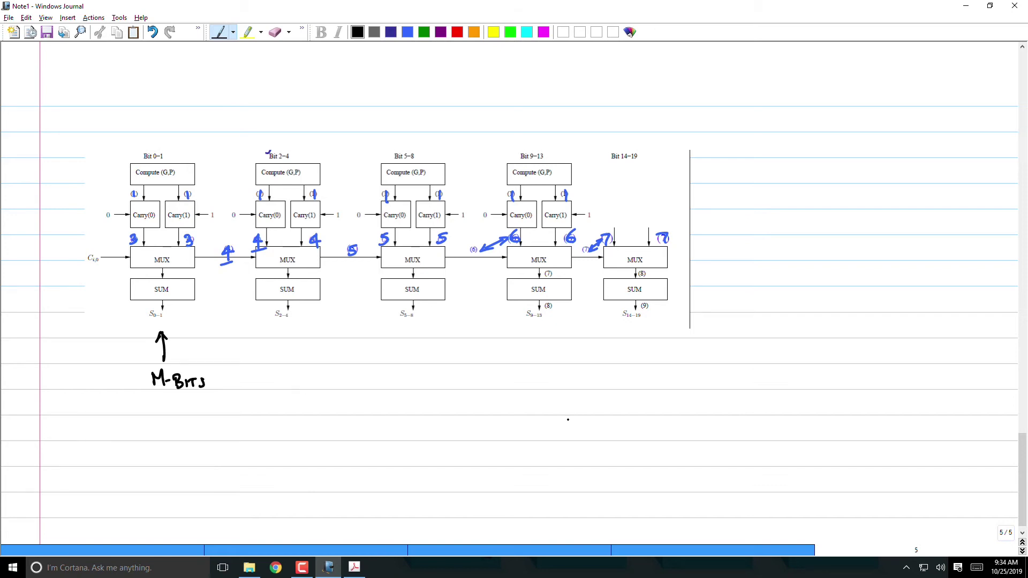
mouse_move(281, 359)
mouse_down()
mouse_move(281, 347)
mouse_move(292, 358)
mouse_up()
drag(297, 351, 302, 357)
drag(312, 345, 314, 358)
mouse_move(405, 349)
mouse_down()
mouse_move(451, 363)
mouse_move(402, 366)
mouse_up()
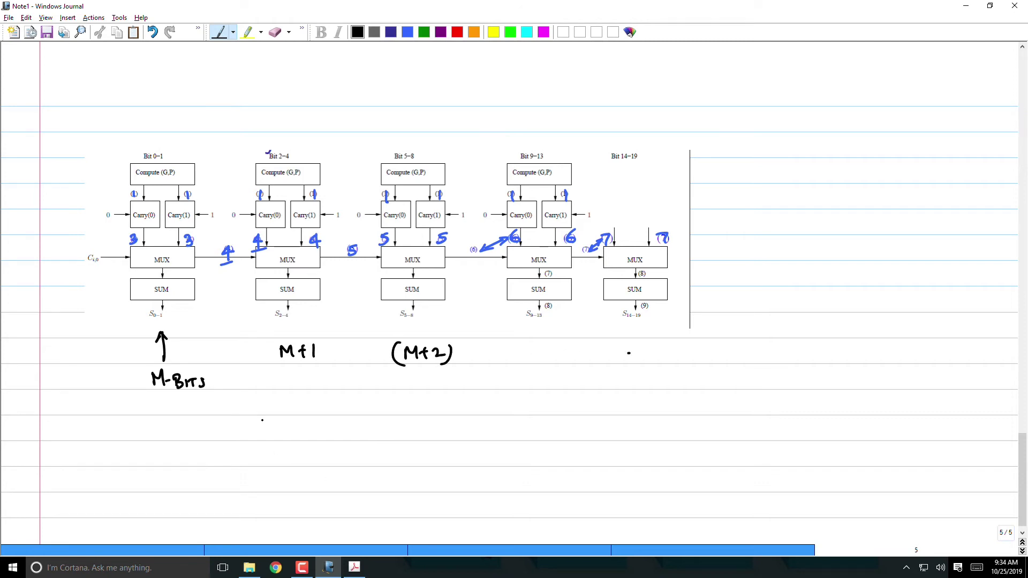
- Write N = M+(M+1)+(M+2) below the diagram
mouse_move(264, 437)
mouse_down()
mouse_move(263, 422)
mouse_move(275, 422)
mouse_up()
mouse_move(287, 427)
mouse_down()
mouse_move(347, 437)
mouse_move(364, 429)
mouse_up()
mouse_move(358, 423)
mouse_down()
mouse_move(359, 434)
mouse_move(406, 430)
mouse_up()
drag(399, 425, 400, 438)
mouse_move(410, 422)
mouse_down()
mouse_move(410, 436)
mouse_move(381, 444)
mouse_move(439, 432)
mouse_up()
mouse_move(433, 426)
mouse_down()
mouse_move(433, 438)
mouse_move(478, 432)
mouse_up()
mouse_move(472, 425)
mouse_down()
mouse_move(471, 437)
mouse_move(504, 442)
mouse_up()
drag(460, 422, 453, 441)
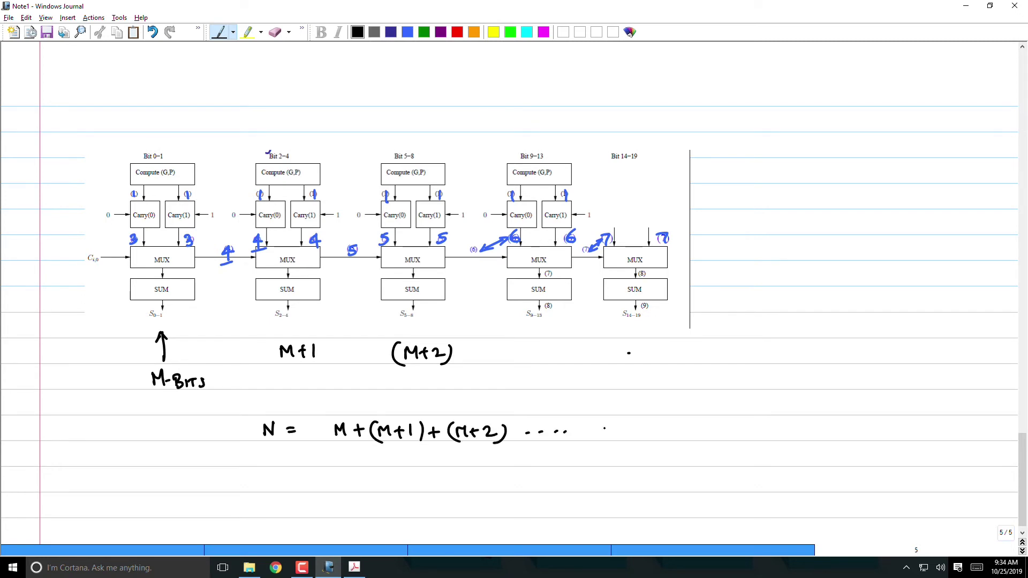
- Finish the sum with …+(M+P) and begin the next line with =
mouse_move(582, 430)
mouse_down()
mouse_move(598, 430)
mouse_move(590, 439)
mouse_move(616, 426)
mouse_move(641, 432)
mouse_up()
mouse_move(634, 426)
mouse_down()
mouse_move(635, 438)
mouse_move(647, 424)
mouse_up()
drag(646, 424, 662, 440)
drag(610, 421, 606, 439)
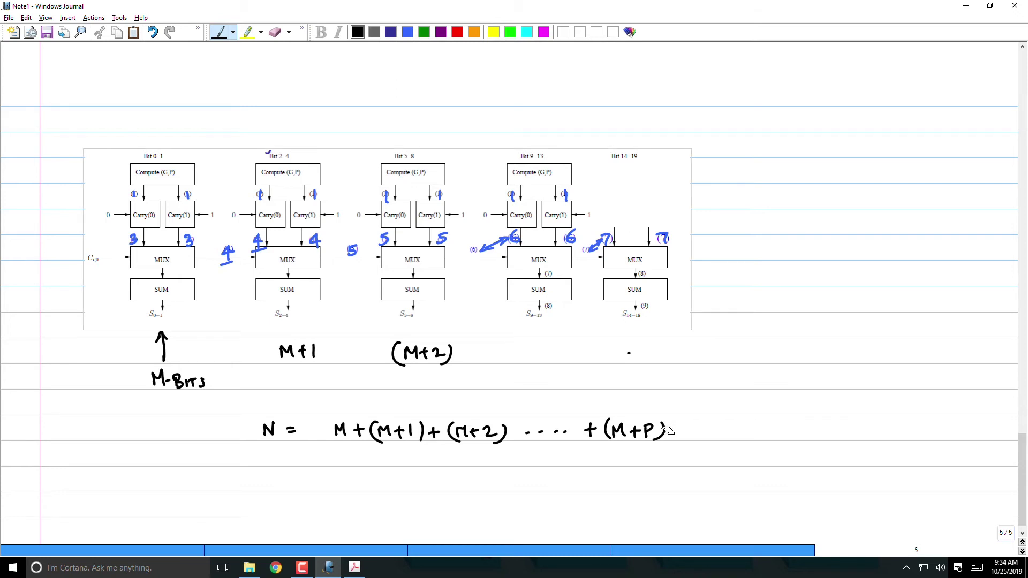
drag(287, 453, 300, 452)
drag(287, 460, 301, 458)
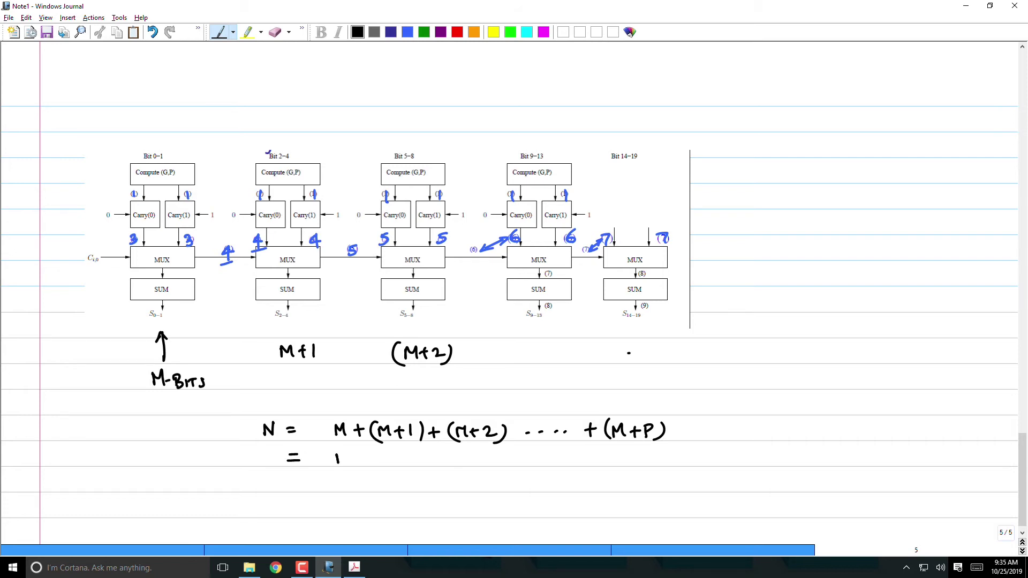
- Write the second line as M(P+1) + P(P+1)/2 and begin an implication below
drag(336, 463, 366, 458)
drag(371, 458, 383, 458)
drag(377, 452, 390, 464)
mouse_move(398, 448)
mouse_down()
mouse_move(400, 470)
mouse_move(468, 455)
mouse_up()
mouse_move(477, 448)
mouse_down()
mouse_move(476, 466)
mouse_move(493, 454)
mouse_move(521, 469)
mouse_up()
mouse_move(455, 470)
mouse_down()
mouse_move(525, 467)
mouse_move(503, 487)
mouse_up()
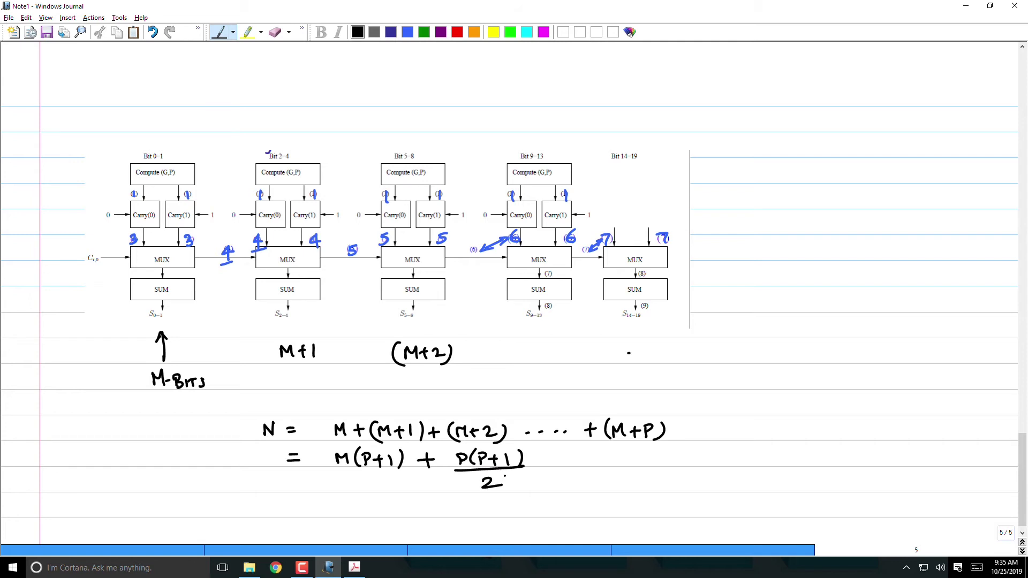
drag(241, 500, 255, 508)
drag(257, 496, 250, 513)
- Add = (P+1)(M+P/2) after the fraction
drag(553, 455, 566, 455)
drag(553, 461, 644, 458)
drag(638, 454, 652, 464)
mouse_move(660, 447)
mouse_down()
mouse_move(662, 467)
mouse_move(613, 467)
mouse_move(723, 458)
mouse_move(719, 467)
mouse_move(733, 451)
mouse_up()
drag(735, 452, 750, 470)
drag(734, 475, 752, 485)
drag(764, 448, 756, 480)
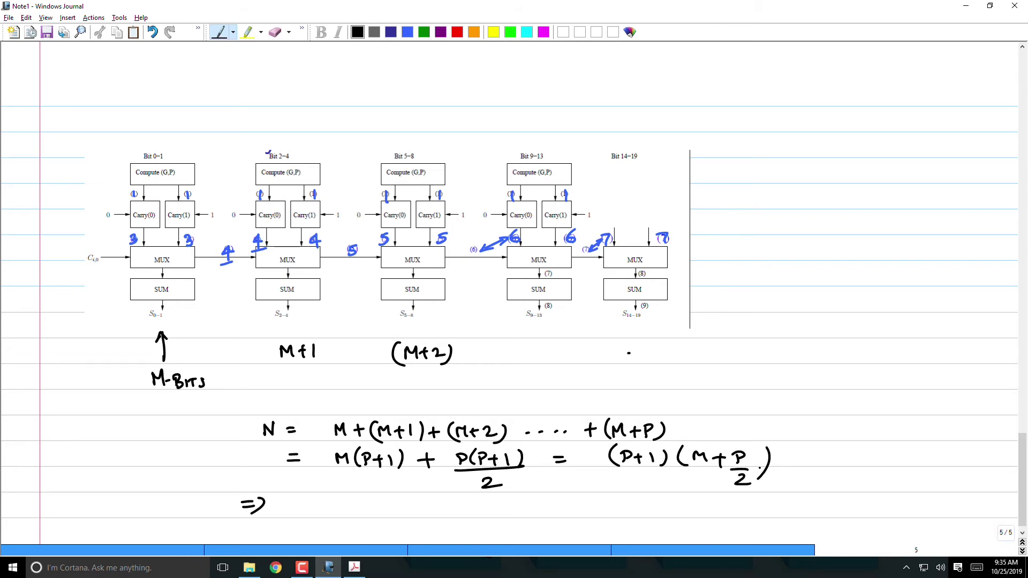
- Conclude on the bottom line that N ~ P²/2, so P = √(2N)
mouse_move(342, 511)
mouse_down()
mouse_move(356, 498)
mouse_move(429, 502)
mouse_move(429, 519)
mouse_move(455, 515)
mouse_up()
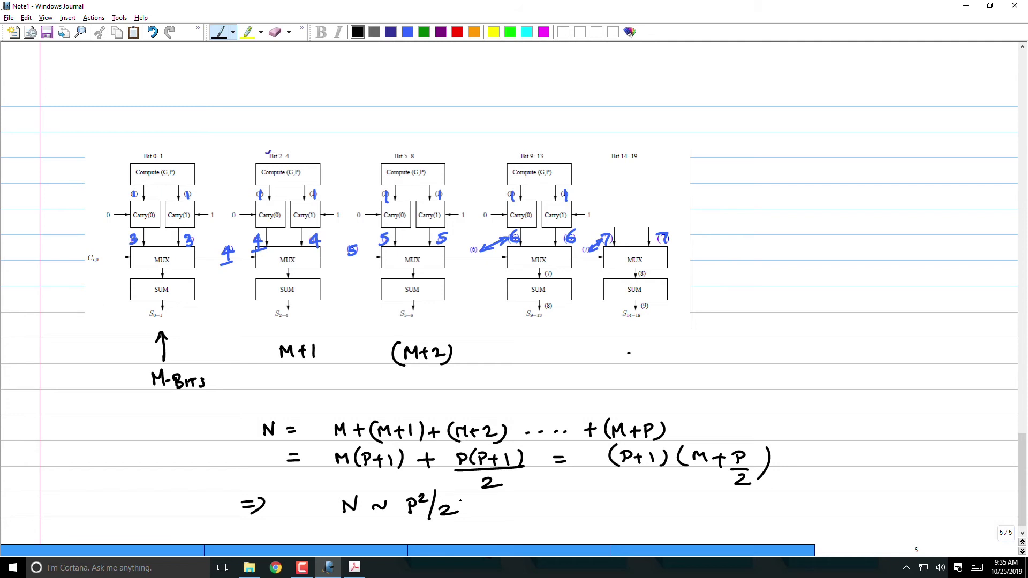
drag(503, 503, 518, 504)
drag(503, 510, 518, 509)
mouse_move(518, 498)
mouse_down()
mouse_move(520, 515)
mouse_move(588, 506)
mouse_up()
mouse_move(578, 513)
mouse_down()
mouse_move(639, 492)
mouse_move(625, 503)
mouse_move(630, 514)
mouse_move(643, 499)
mouse_up()
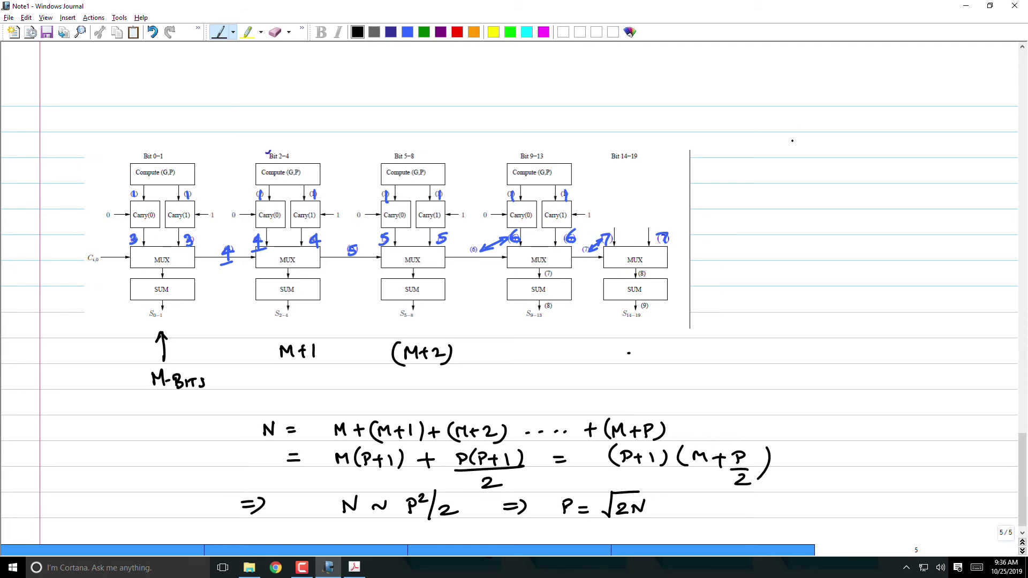
- Make the last term M+(P−1), remove the +1 terms, and use (P−1)/2 in the factor
drag(655, 422, 683, 441)
drag(645, 420, 642, 441)
drag(698, 415, 699, 440)
drag(374, 464, 397, 466)
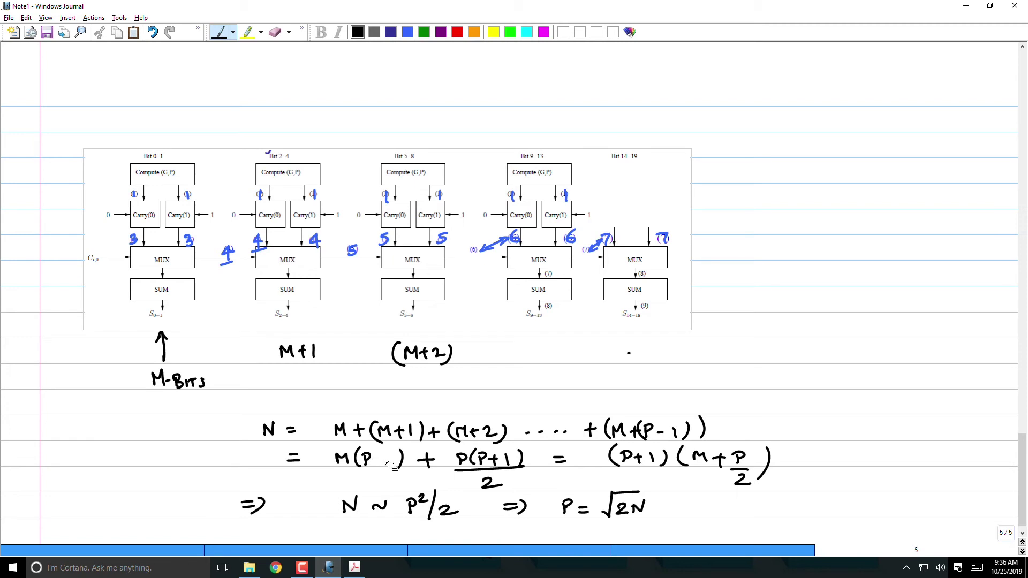
drag(488, 460, 514, 458)
drag(510, 453, 510, 467)
drag(661, 458, 636, 458)
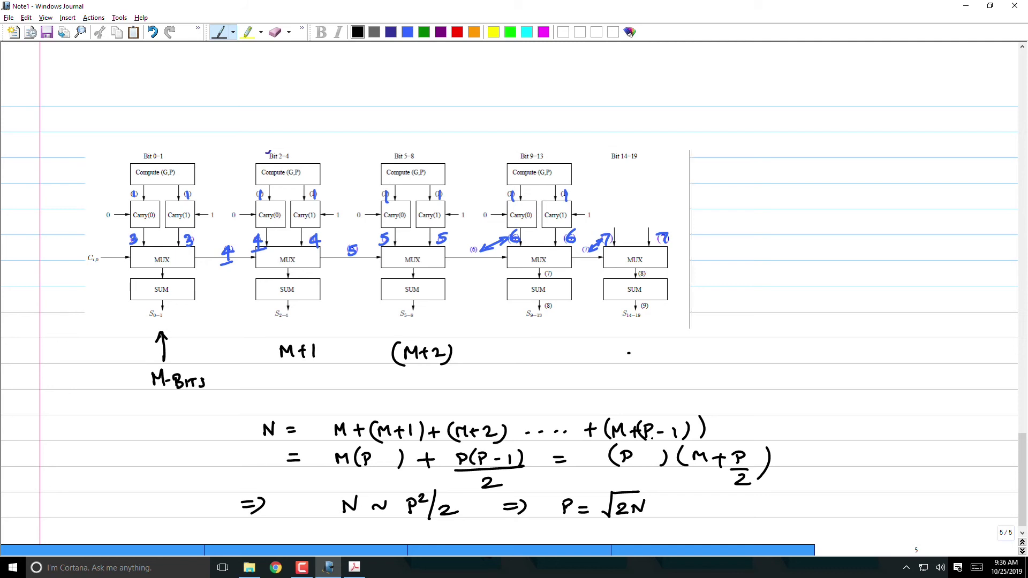
mouse_move(757, 452)
mouse_down()
mouse_move(761, 466)
mouse_move(736, 469)
mouse_up()
- Write in blue t = tGP + M tcarry beside the diagram
click(406, 32)
drag(740, 189, 744, 207)
drag(734, 196, 745, 196)
drag(794, 195, 804, 195)
mouse_move(794, 201)
mouse_down()
mouse_move(835, 208)
mouse_move(838, 196)
mouse_move(840, 210)
mouse_up()
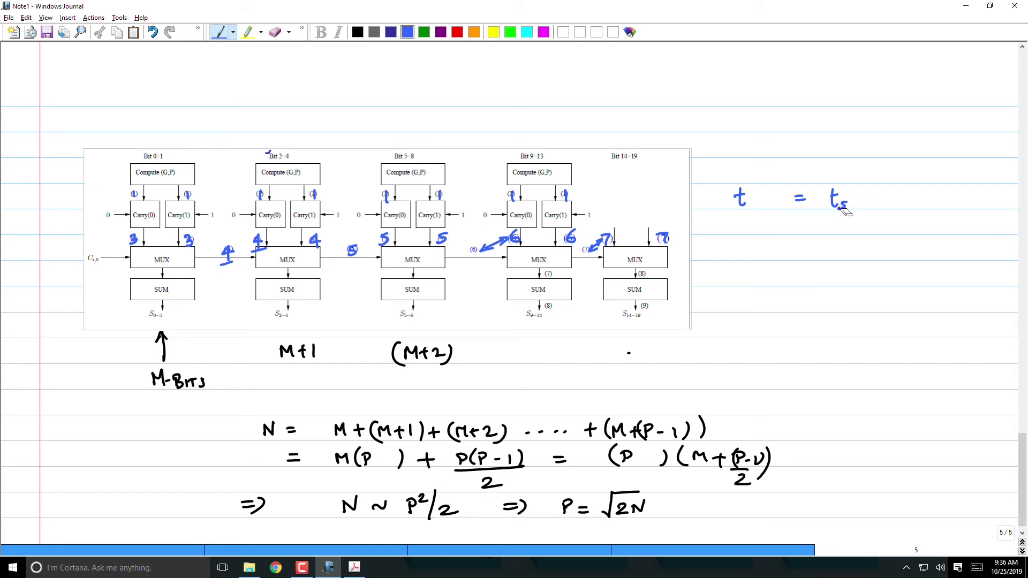
key(ctrl+z)
key(ctrl+z)
key(ctrl+z)
drag(835, 188, 837, 208)
mouse_move(830, 198)
mouse_down()
mouse_move(843, 197)
mouse_move(845, 211)
mouse_move(882, 202)
mouse_up()
drag(876, 193, 875, 213)
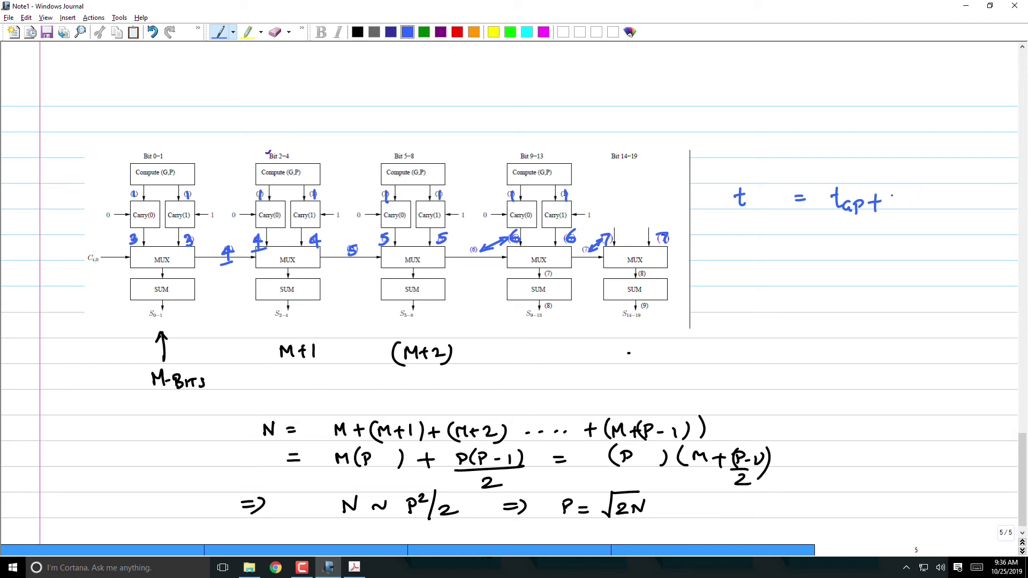
mouse_move(890, 206)
mouse_down()
mouse_move(894, 194)
mouse_move(915, 207)
mouse_up()
drag(909, 198, 925, 207)
drag(934, 200, 968, 208)
click(975, 208)
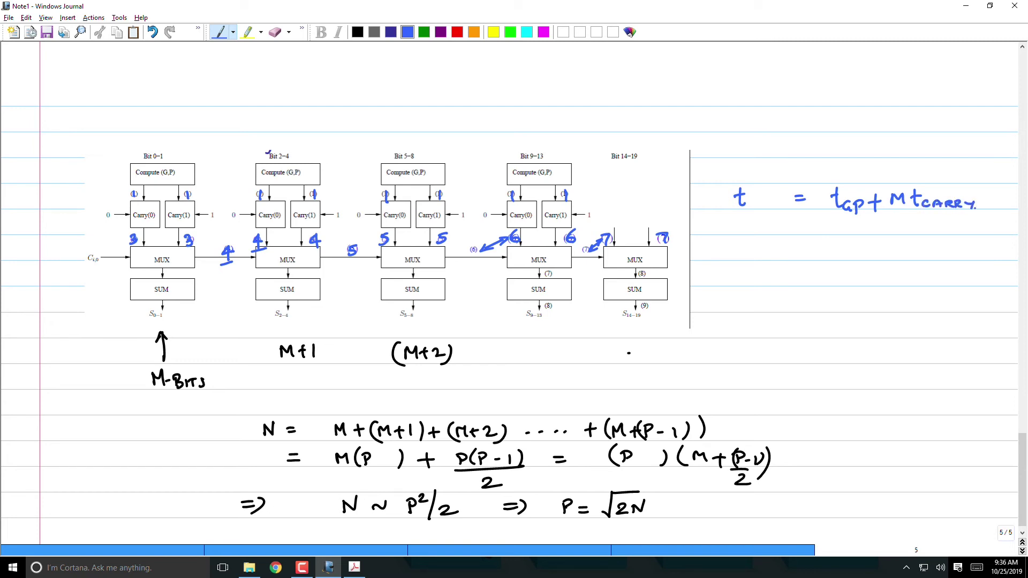
- Continue with + P tbypass + tsum, with an arrow from P to ~√2N
drag(826, 247, 841, 246)
drag(833, 238, 832, 254)
mouse_move(855, 243)
mouse_down()
mouse_move(856, 256)
mouse_move(880, 255)
mouse_up()
drag(873, 246, 923, 259)
drag(930, 250, 932, 258)
drag(942, 246, 942, 259)
drag(936, 252, 960, 260)
drag(956, 251, 999, 262)
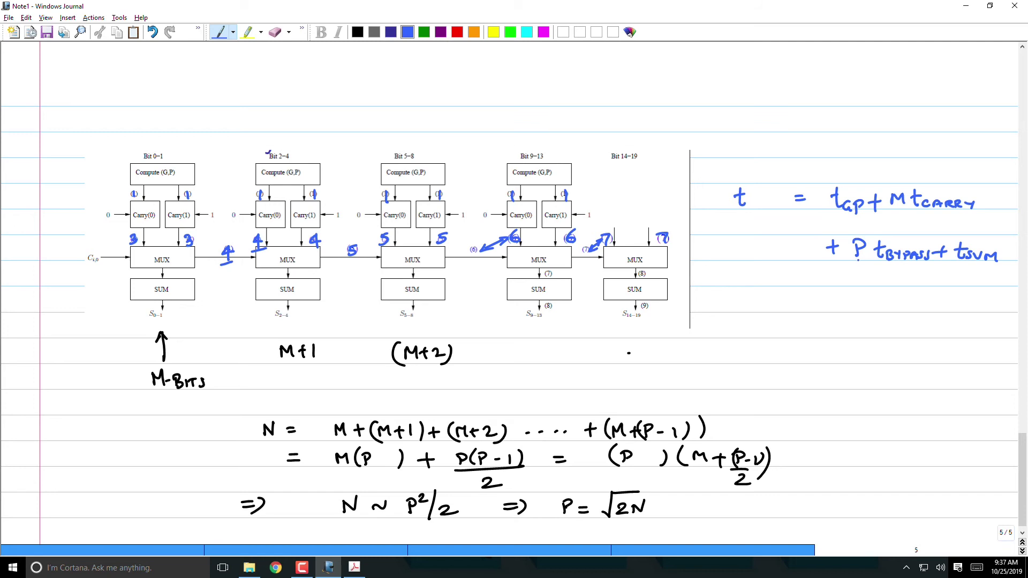
drag(858, 259, 858, 275)
mouse_move(854, 269)
mouse_down()
mouse_move(848, 288)
mouse_move(873, 280)
mouse_up()
mouse_move(857, 292)
mouse_down()
mouse_move(866, 302)
mouse_move(880, 286)
mouse_up()
- Add the SQROOT subscript to the delay t
mouse_move(752, 205)
mouse_down()
mouse_move(746, 213)
mouse_move(776, 210)
mouse_up()
drag(780, 207, 784, 208)
drag(787, 207, 791, 214)
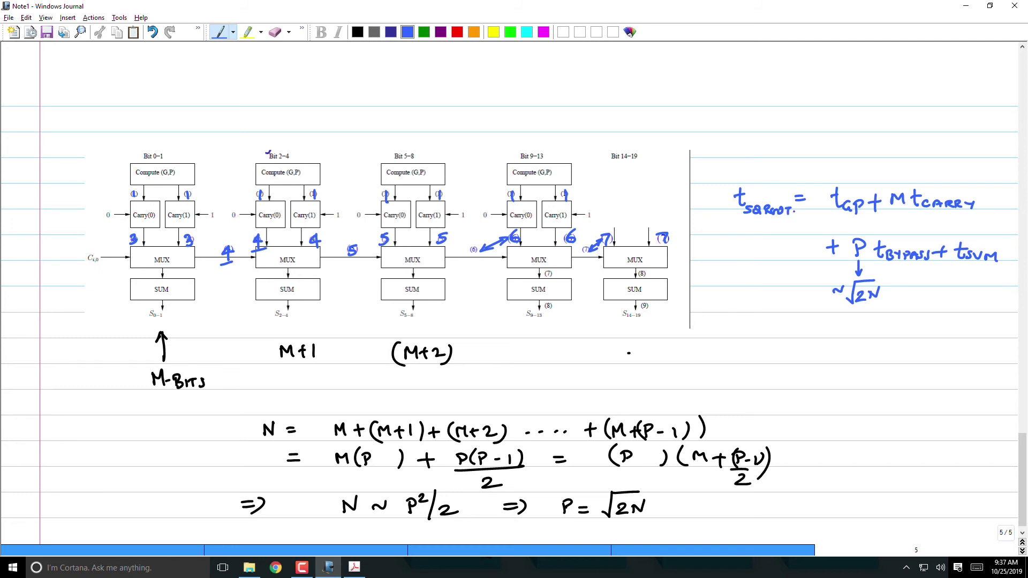
click(358, 31)
drag(214, 114, 207, 124)
drag(218, 121, 221, 118)
- Write and underline SQUARE ROOT SELECT ADDER, then insert CARRY above a caret
mouse_move(239, 125)
mouse_down()
mouse_move(393, 125)
mouse_move(409, 115)
mouse_move(480, 127)
mouse_up()
click(285, 119)
click(441, 117)
drag(208, 129, 269, 130)
drag(285, 129, 477, 128)
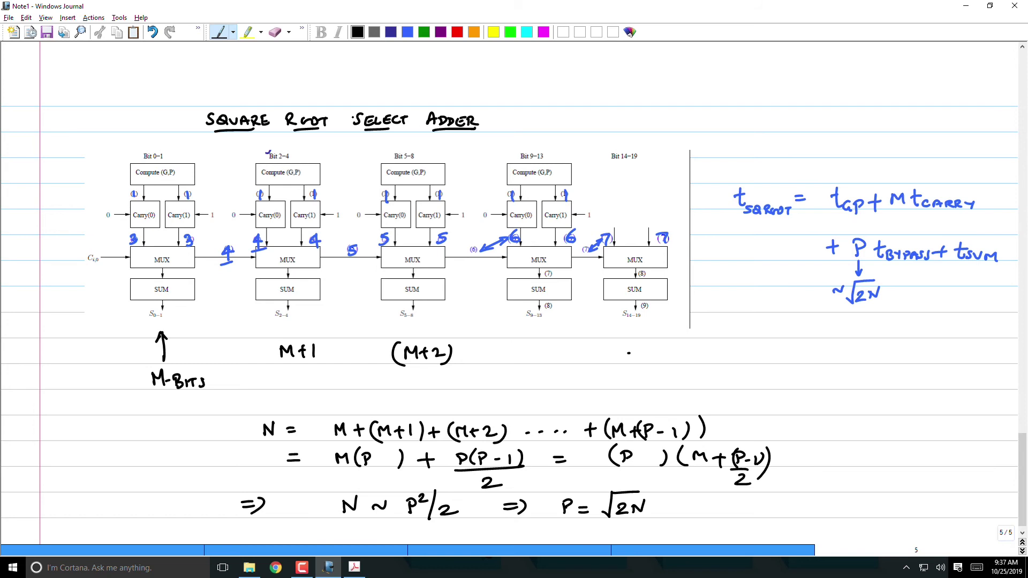
drag(337, 130, 346, 130)
mouse_move(341, 95)
mouse_down()
mouse_move(341, 103)
mouse_move(379, 107)
mouse_up()
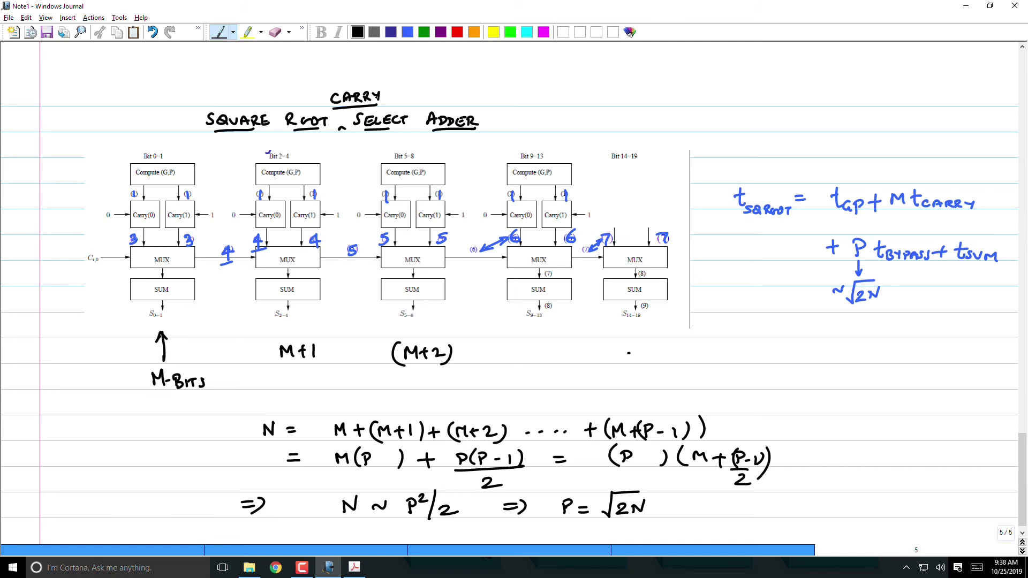
- Dismiss the copy notice and page to slide 29, Linear Carry Select Chain
key(alt+Tab)
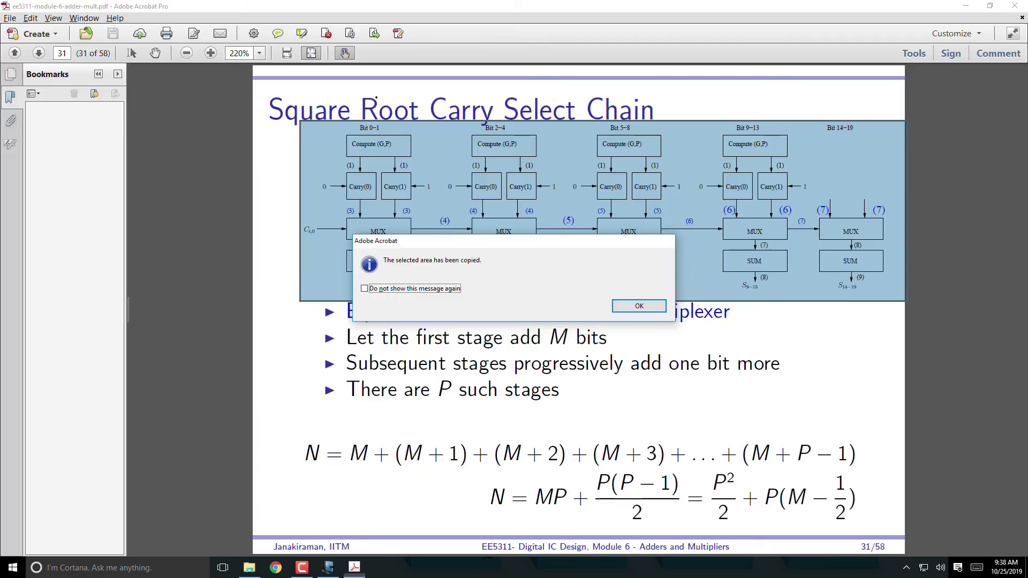
click(642, 305)
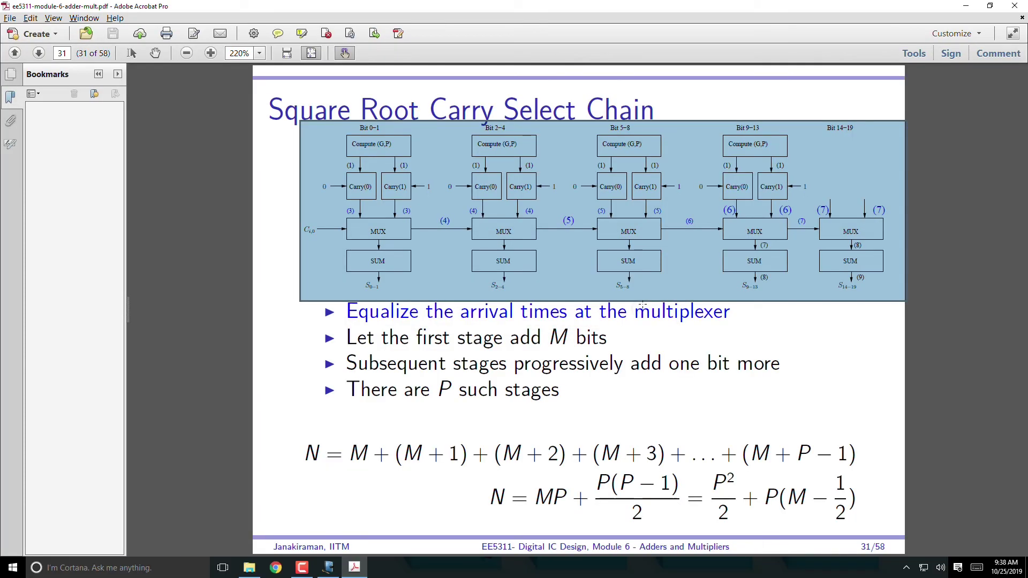
key(Right)
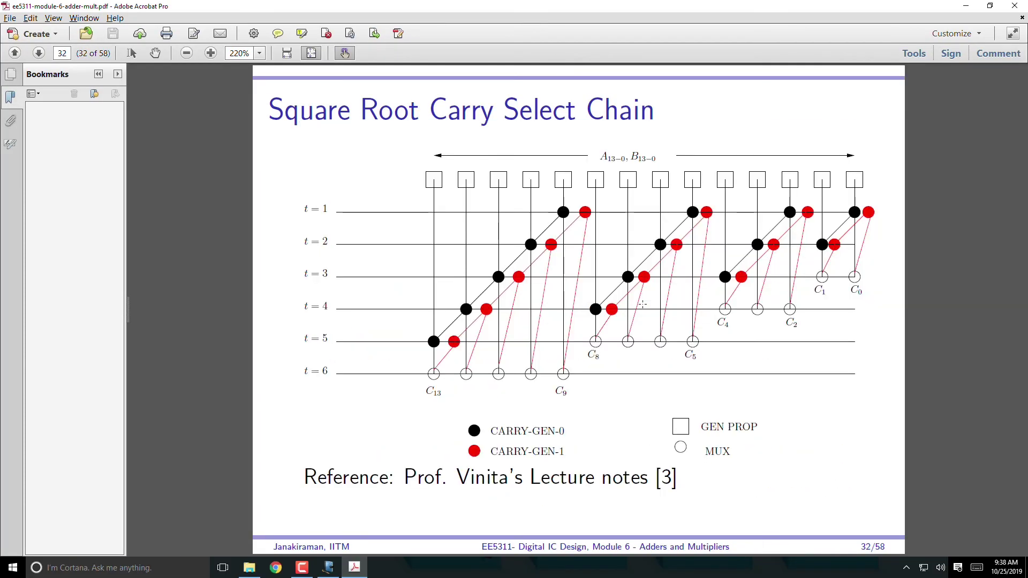
key(Right)
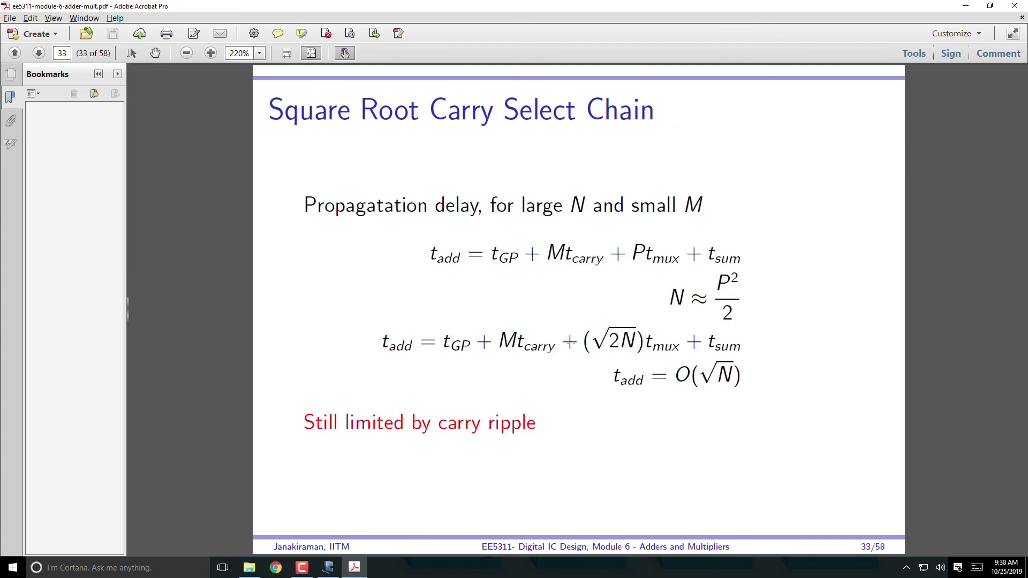
key(Left)
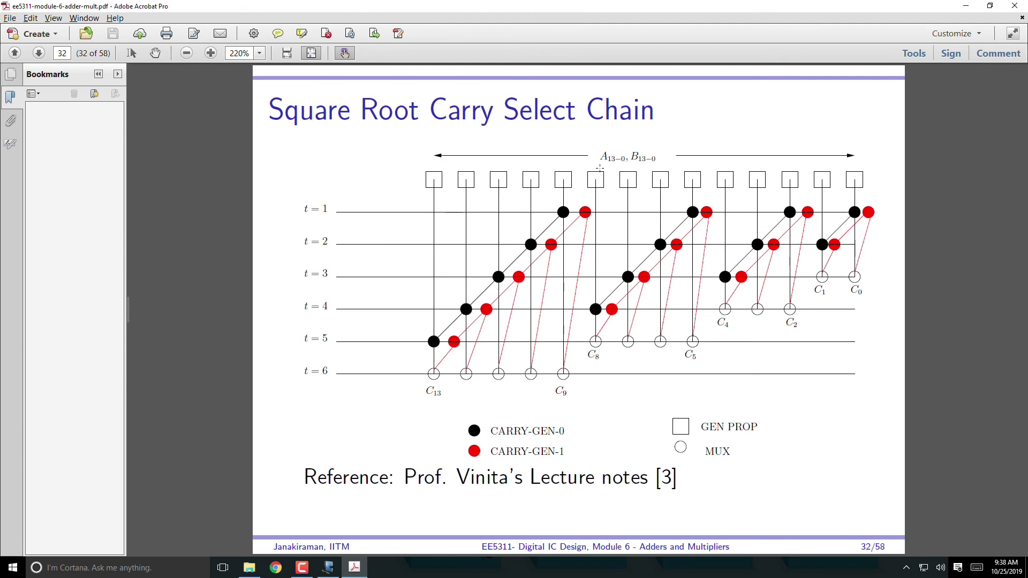
key(Left)
key(Left)
key(Left)
key(Left)
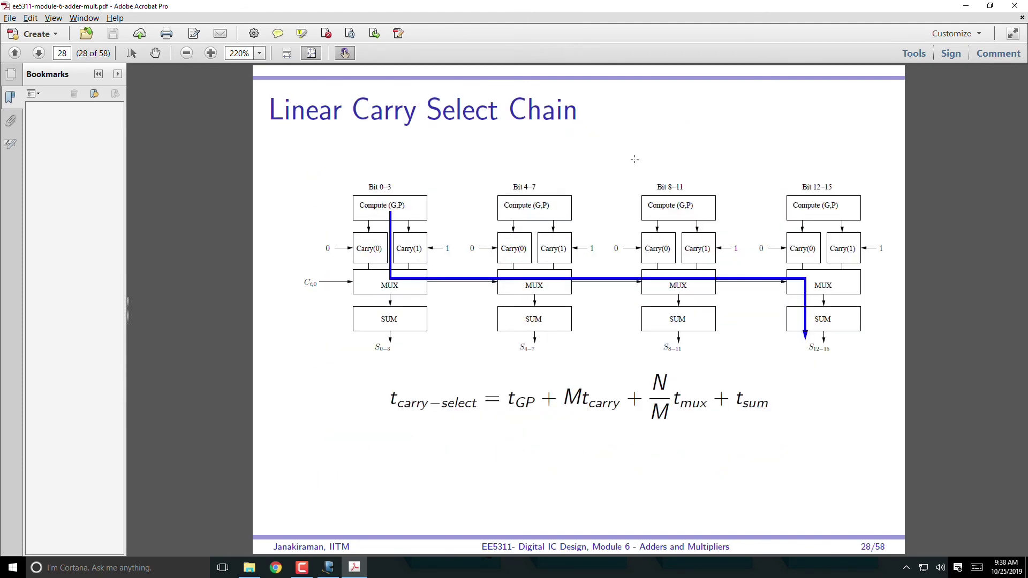
key(Right)
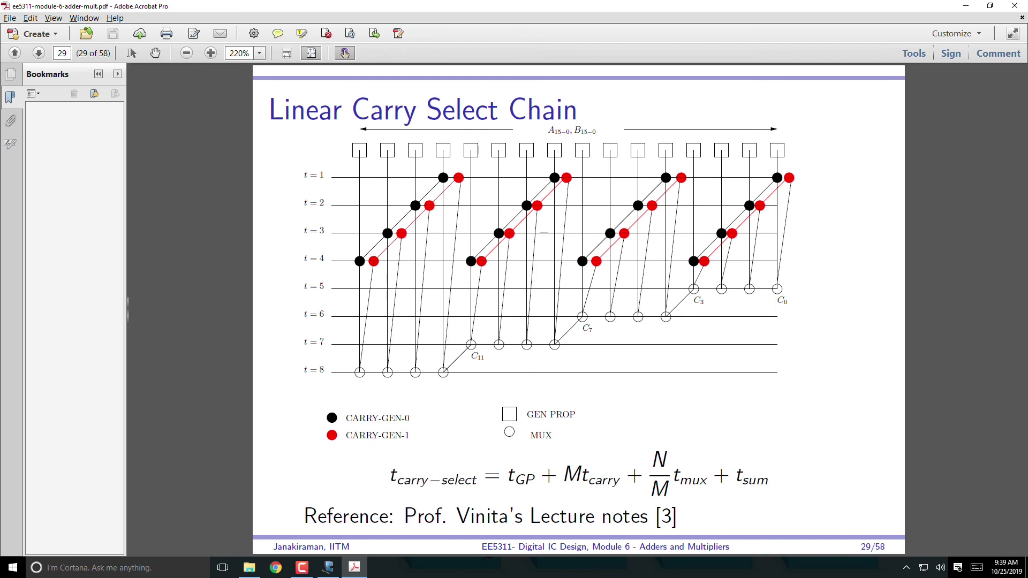
- Snapshot the slide 29 timing diagram region and dismiss the copied notice
click(31, 18)
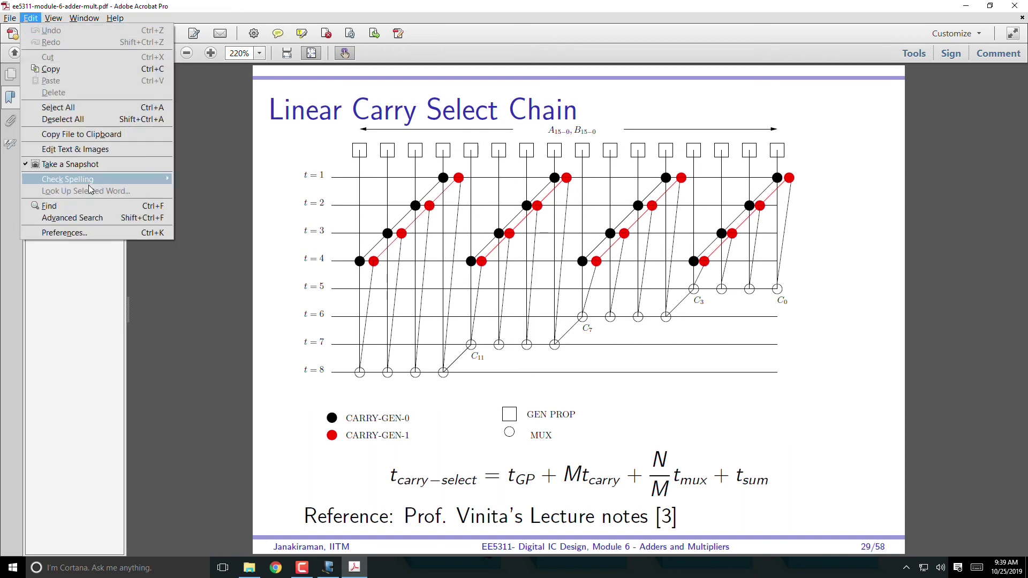
click(70, 164)
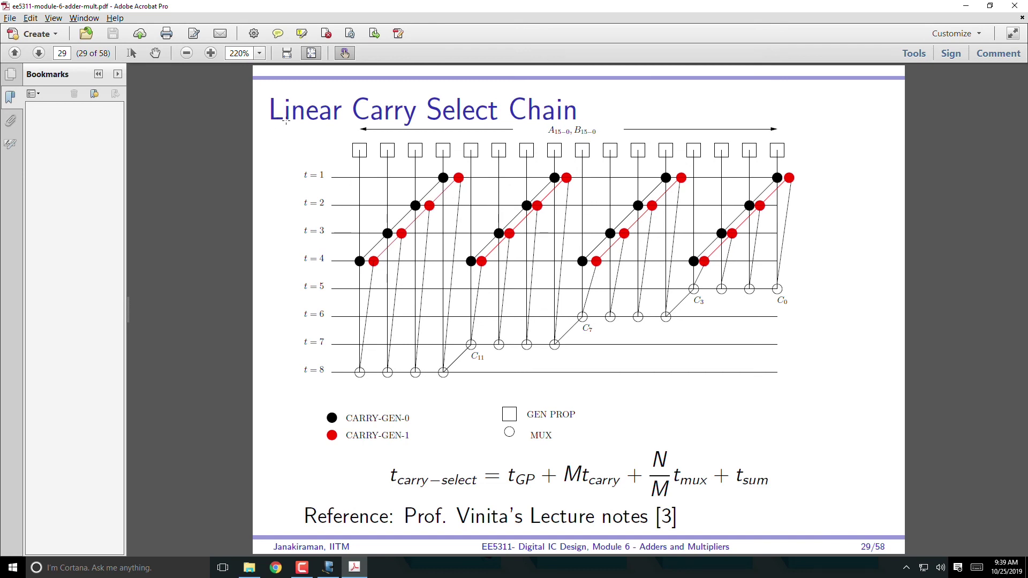
drag(285, 121, 823, 375)
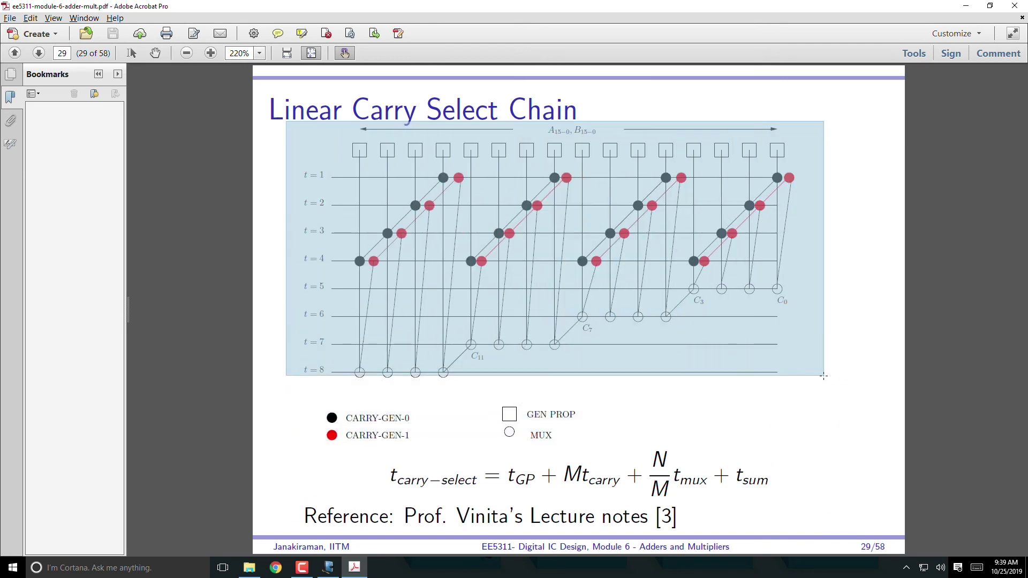
drag(823, 375, 813, 389)
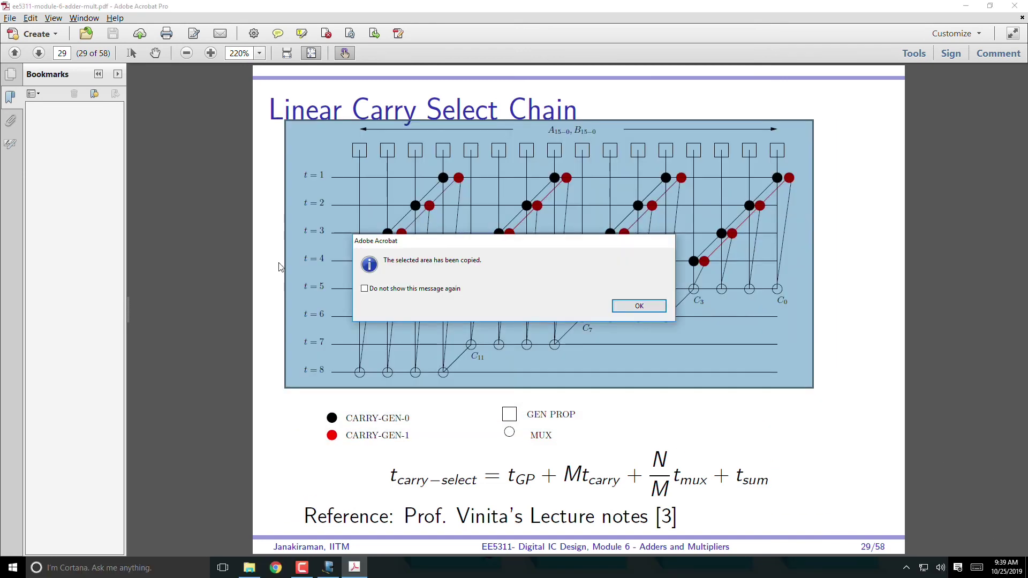
click(638, 305)
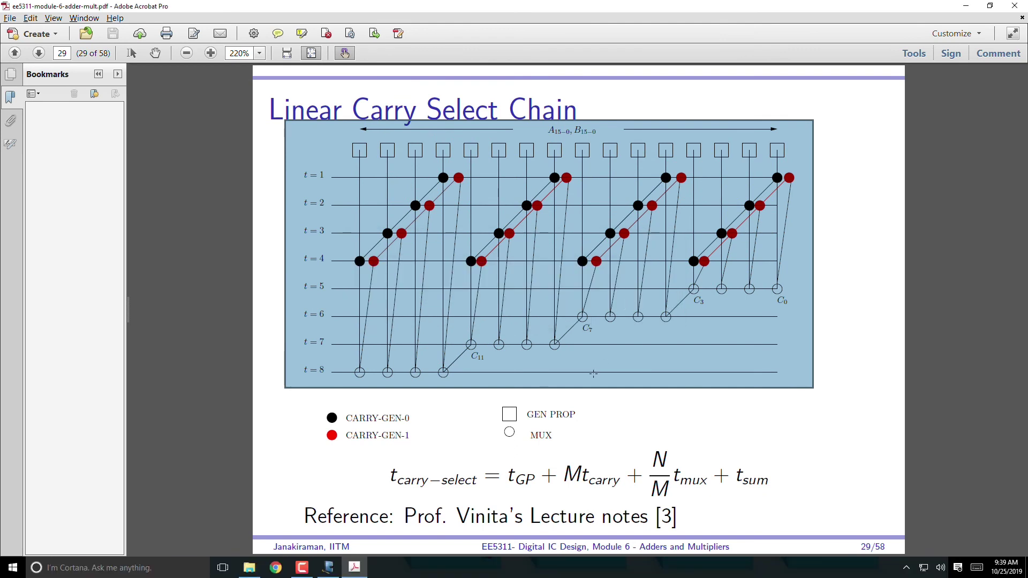
key(alt+Tab)
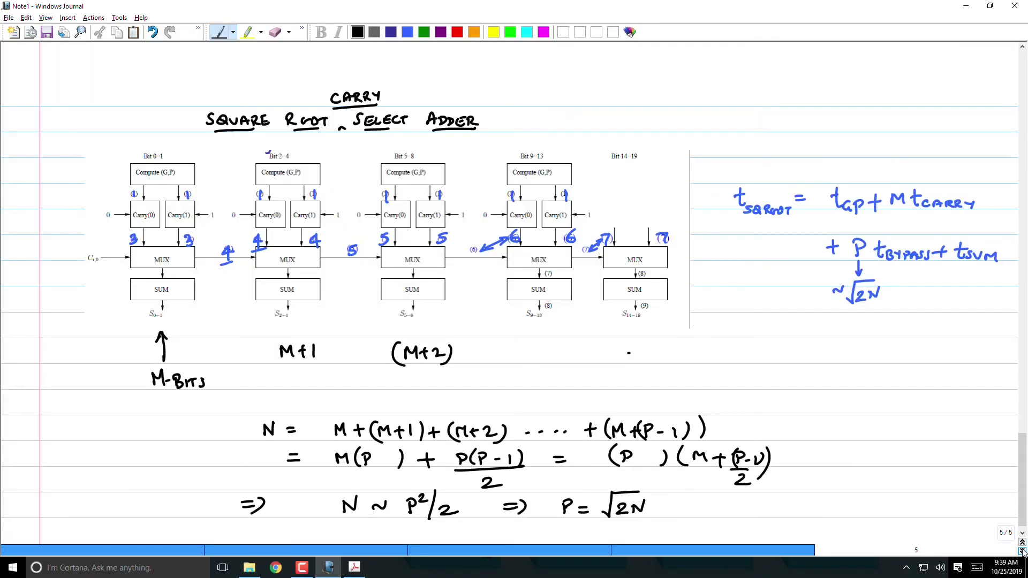
- Paste the timing chart on page 3 and place it over the block diagram's right half
click(1021, 543)
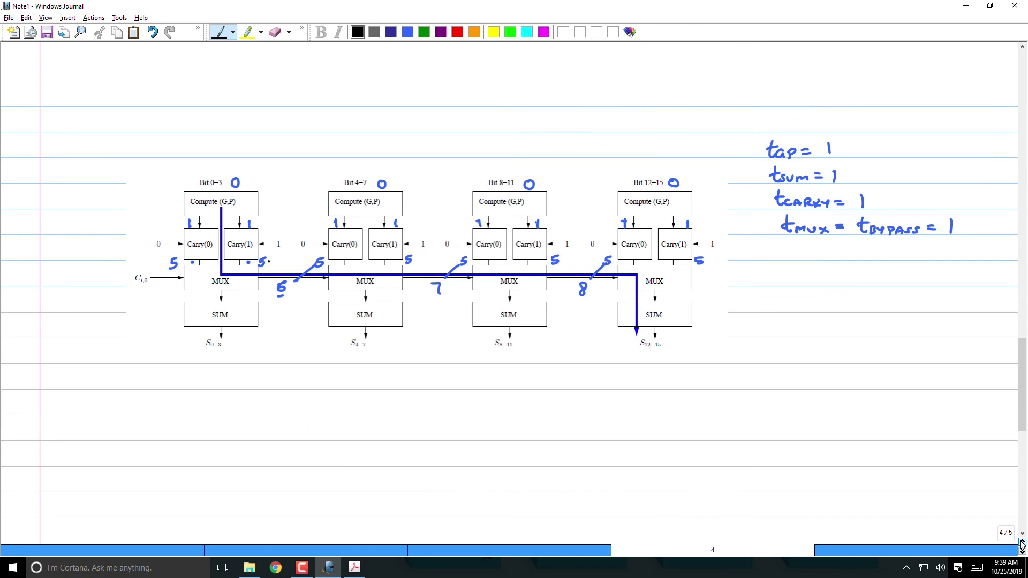
click(1021, 544)
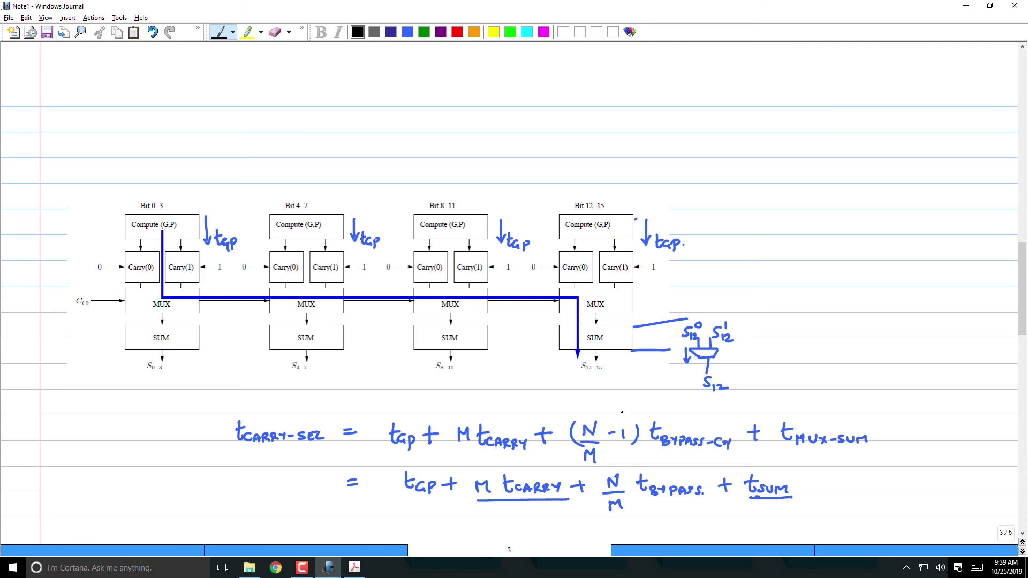
key(ctrl+v)
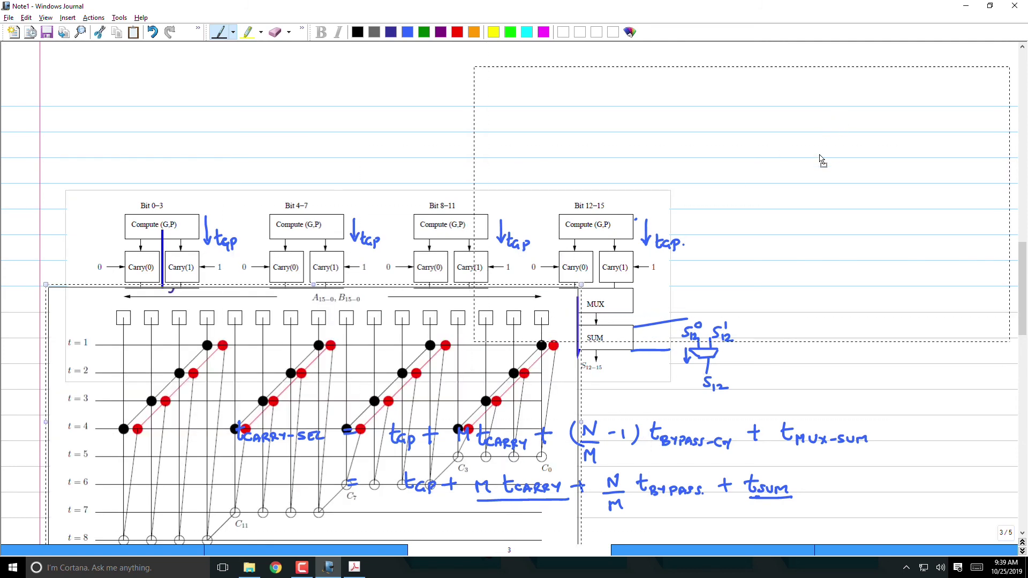
drag(820, 160, 787, 192)
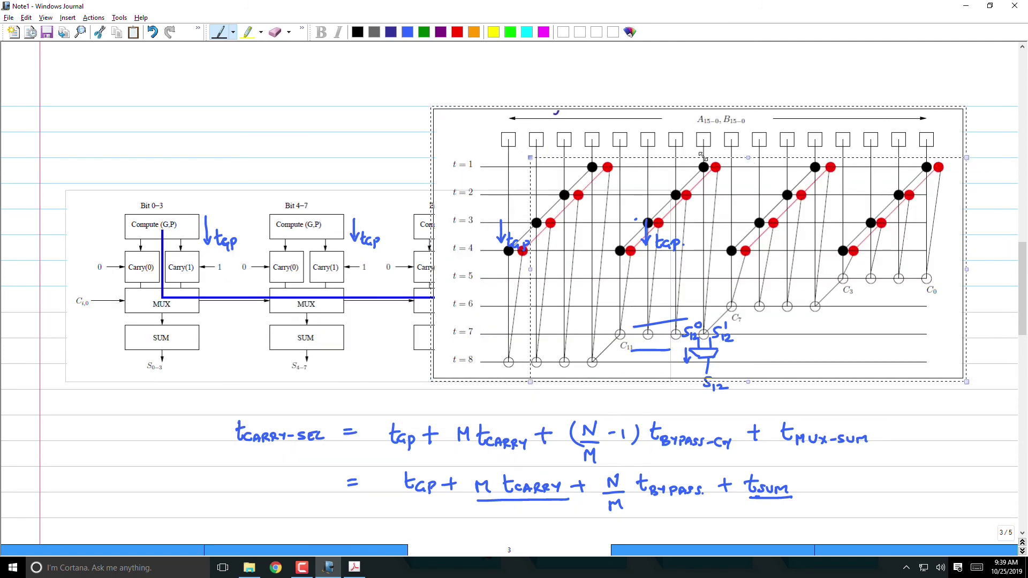
drag(703, 154, 706, 183)
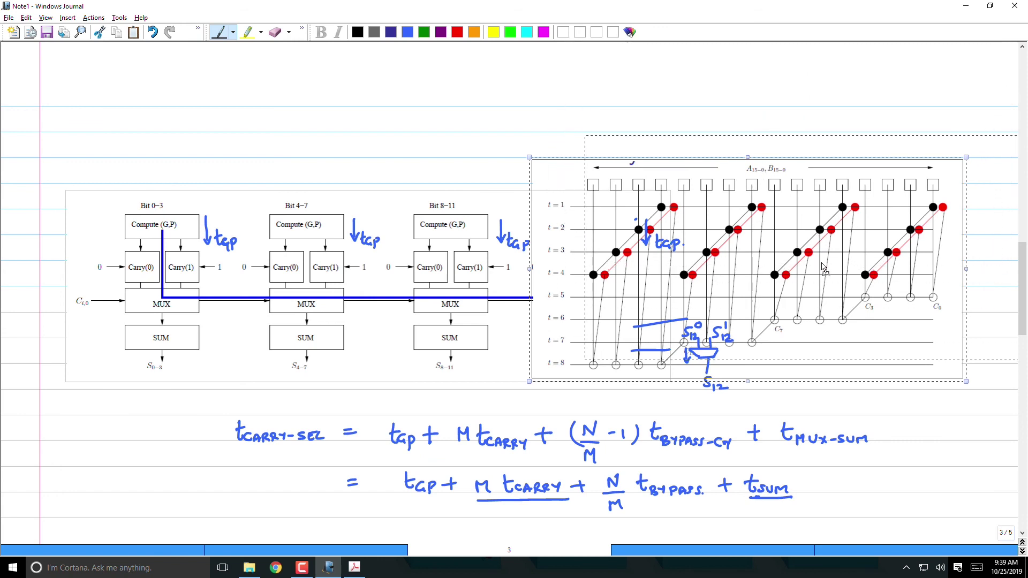
drag(823, 267, 821, 270)
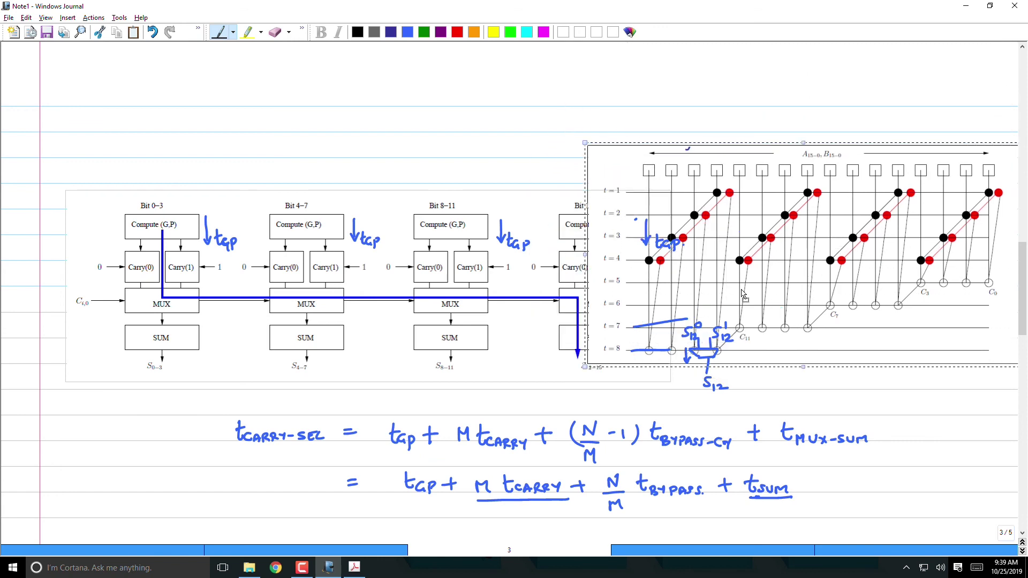
drag(744, 295, 361, 161)
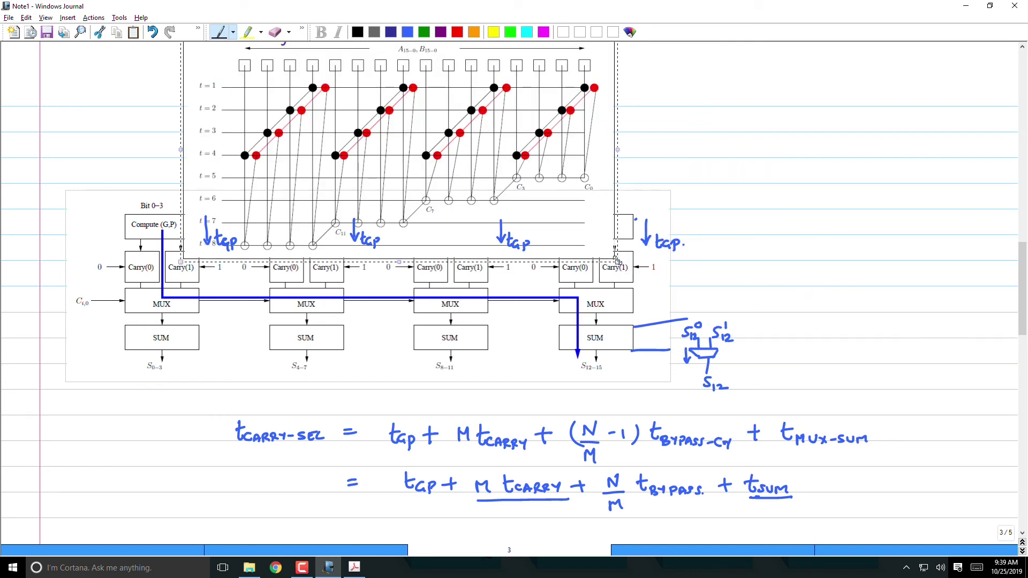
drag(616, 261, 479, 163)
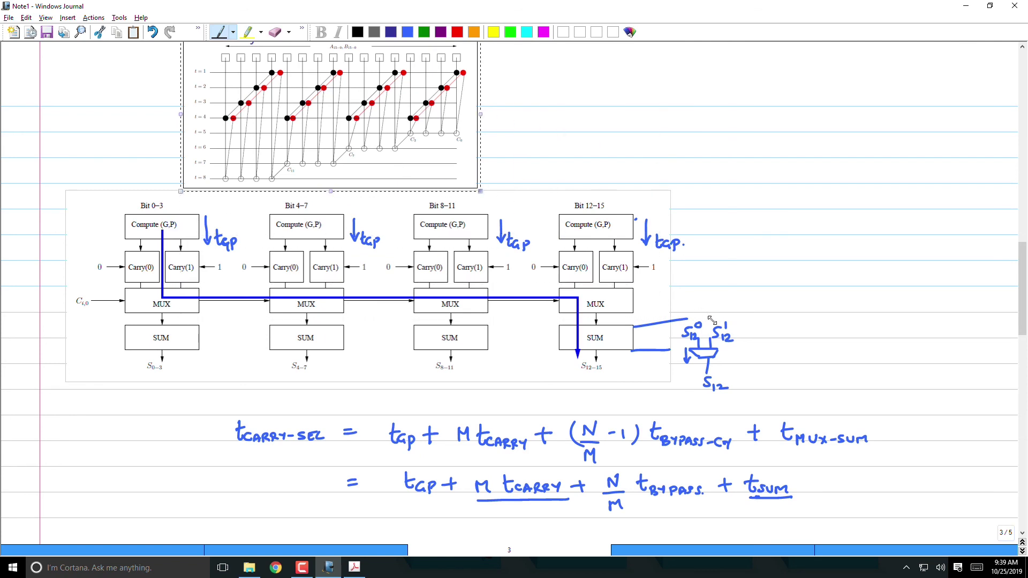
key(ctrl+z)
drag(450, 204, 689, 264)
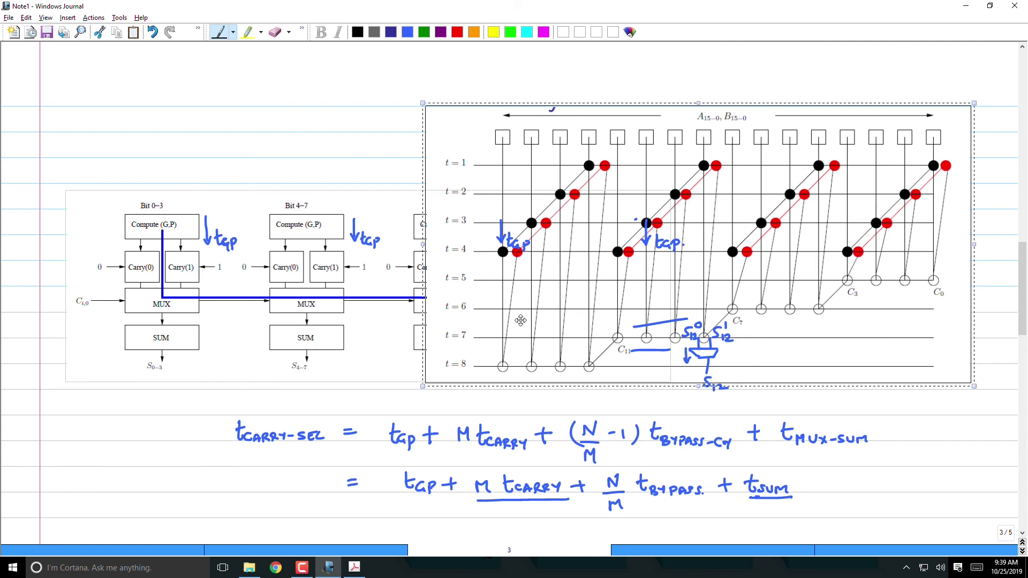
click(358, 31)
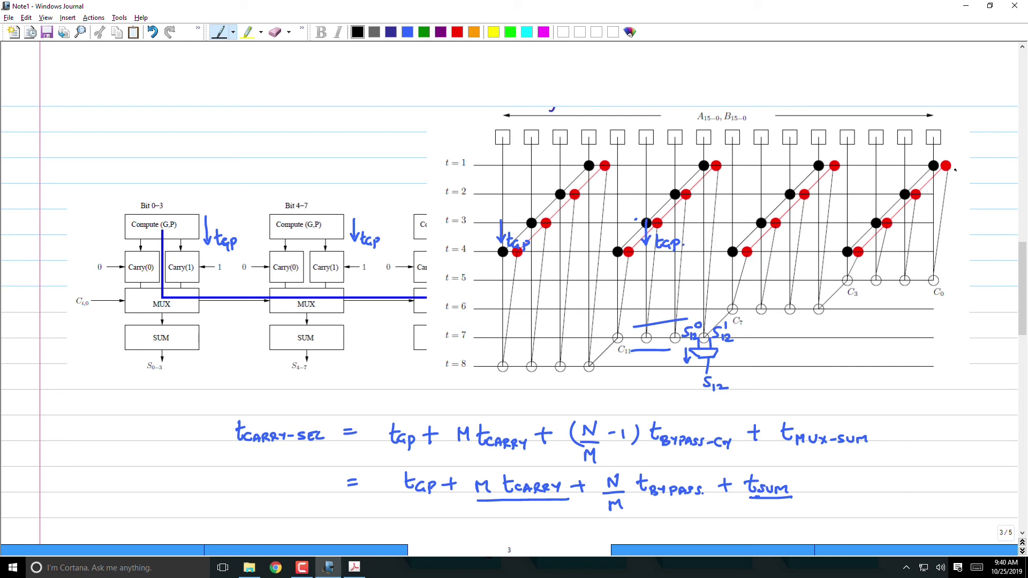
- Draw a diagonal arrow along the last carry chain and carry-flow arrows under Bits 0-7
mouse_move(954, 170)
mouse_down()
mouse_move(874, 250)
mouse_move(886, 252)
mouse_up()
drag(126, 276, 193, 282)
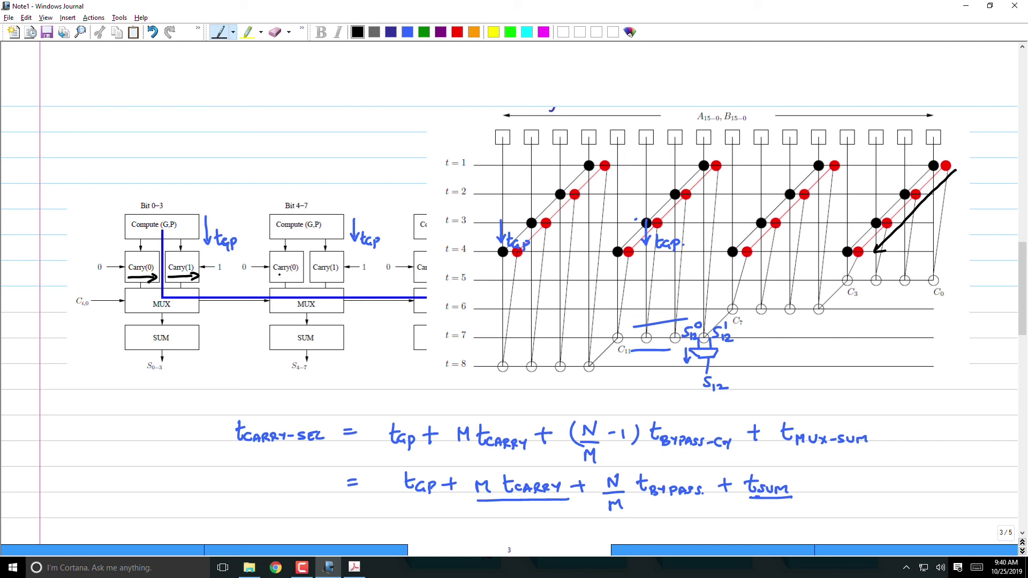
drag(274, 277, 297, 276)
mouse_move(293, 271)
mouse_down()
mouse_move(299, 282)
mouse_move(344, 280)
mouse_up()
- Write the tBYPASS label beside C0
mouse_move(943, 256)
mouse_down()
mouse_move(944, 275)
mouse_move(960, 277)
mouse_move(961, 267)
mouse_up()
mouse_move(964, 269)
mouse_down()
mouse_move(966, 280)
mouse_move(996, 281)
mouse_up()
drag(1008, 270, 1003, 283)
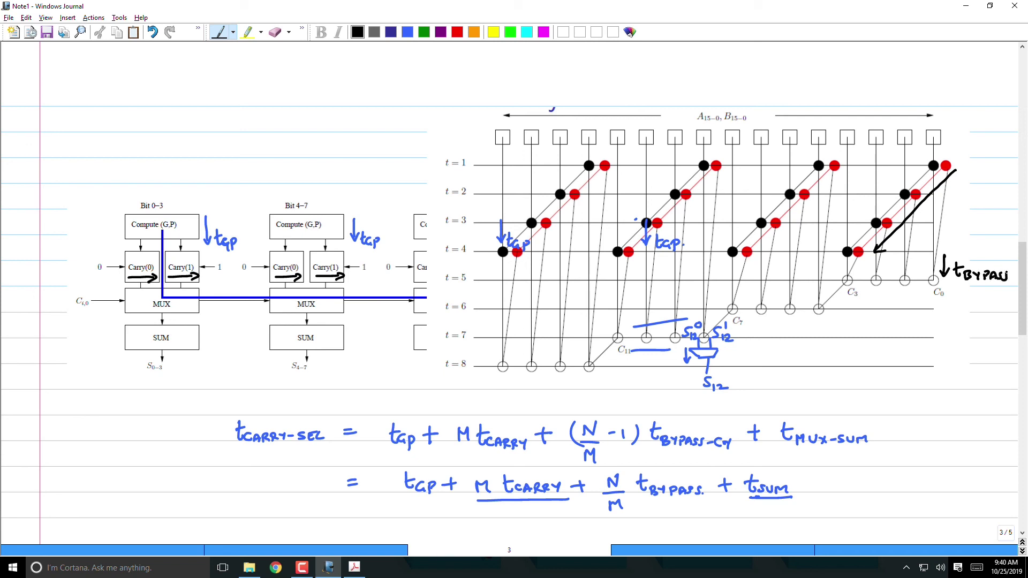
- Add a curved arrow labelled M tcarry and write tGP by the top-right dot
mouse_move(917, 207)
mouse_down()
mouse_move(940, 216)
mouse_move(957, 202)
mouse_move(976, 215)
mouse_up()
drag(972, 206, 1012, 212)
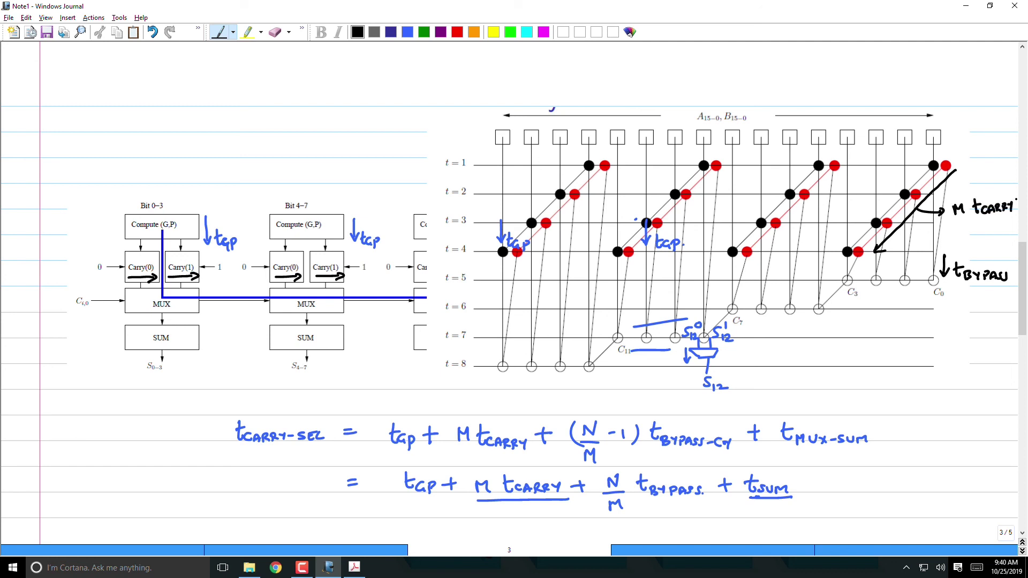
drag(948, 138, 948, 160)
drag(944, 151, 973, 161)
drag(985, 153, 985, 157)
- Draw small arrows pointing toward C3, including a downward arrow left of it
drag(829, 283, 840, 286)
drag(807, 283, 807, 301)
drag(804, 297, 810, 296)
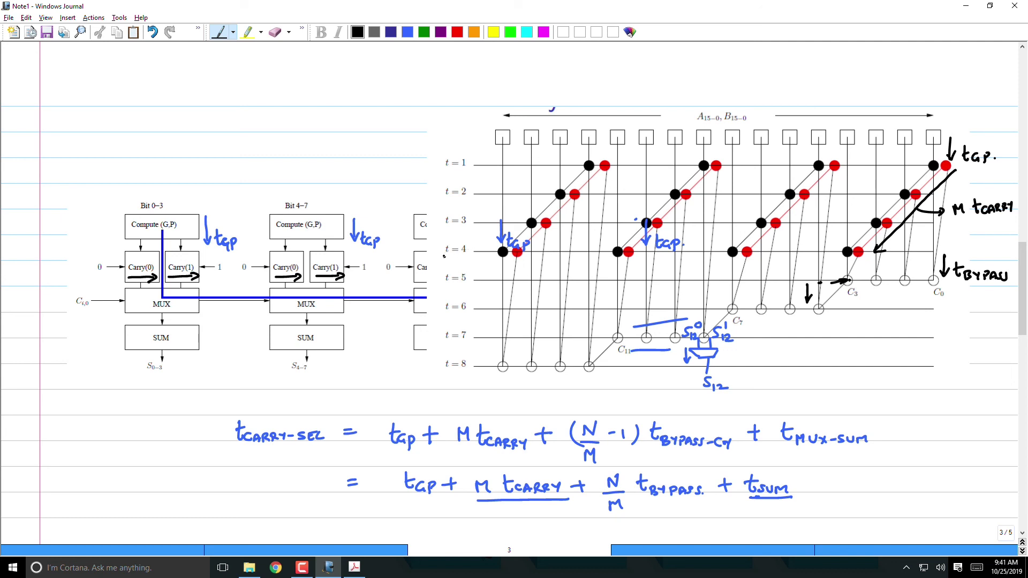
- Underline t = 4, mark C7, and draw waiting-time arrows under the three groups
drag(444, 255, 473, 255)
drag(720, 253, 727, 252)
drag(719, 310, 729, 308)
drag(725, 253, 725, 283)
mouse_move(719, 275)
mouse_down()
mouse_move(726, 254)
mouse_move(730, 262)
mouse_move(717, 272)
mouse_move(739, 272)
mouse_up()
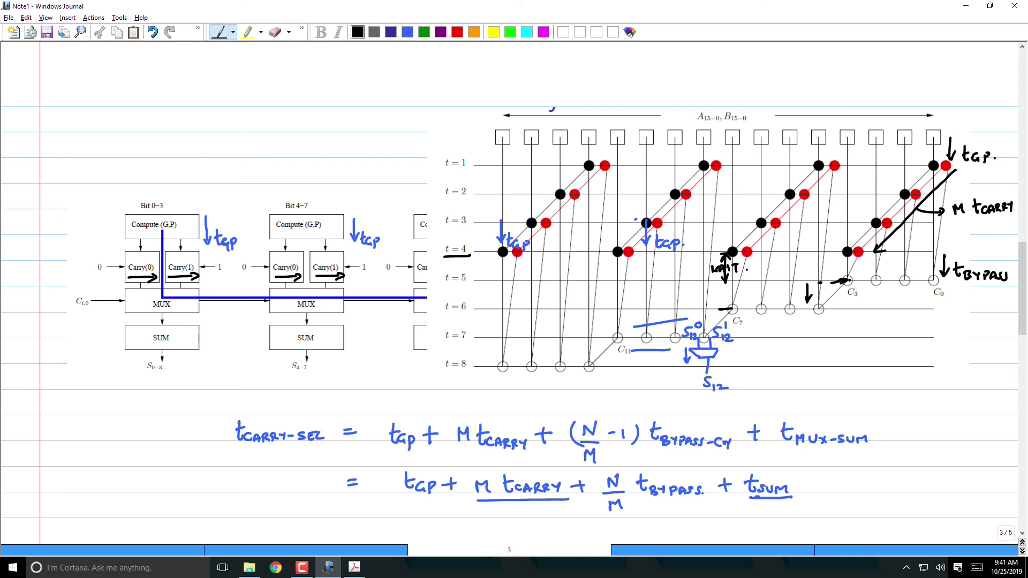
mouse_move(611, 252)
mouse_down()
mouse_move(611, 308)
mouse_move(618, 260)
mouse_up()
mouse_move(494, 252)
mouse_down()
mouse_move(494, 338)
mouse_move(502, 260)
mouse_up()
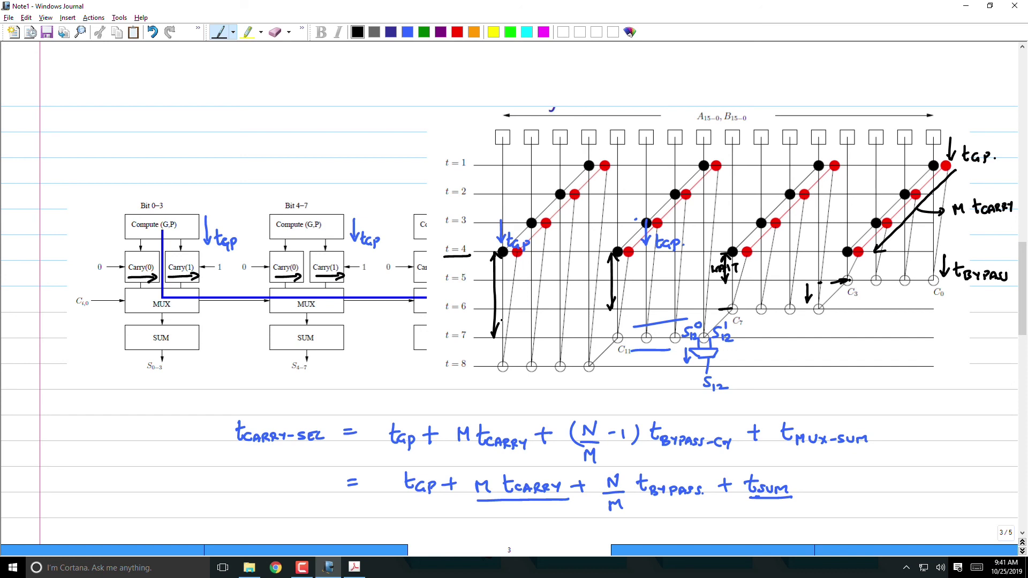
key(alt+Tab)
key(alt+Tab)
key(alt+Tab)
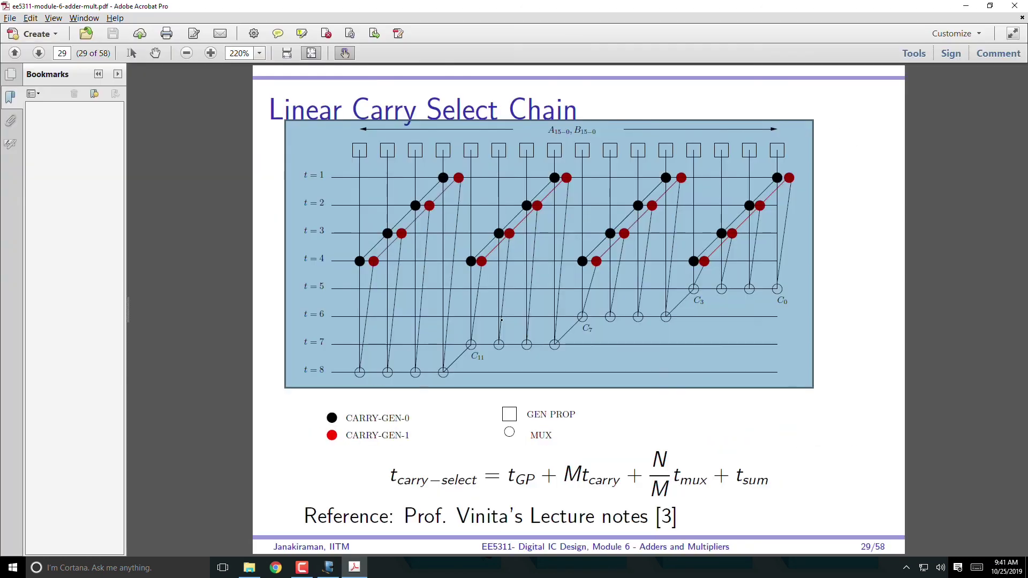
- Advance to the Square Root Carry Select Chain slide, then return to Journal
key(Right)
key(Right)
key(Right)
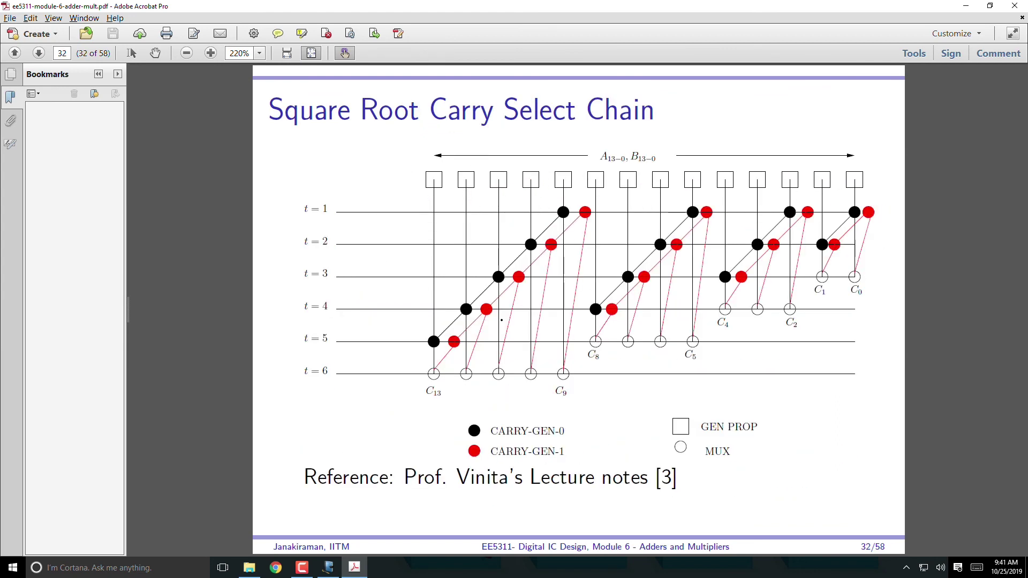
key(alt+Tab)
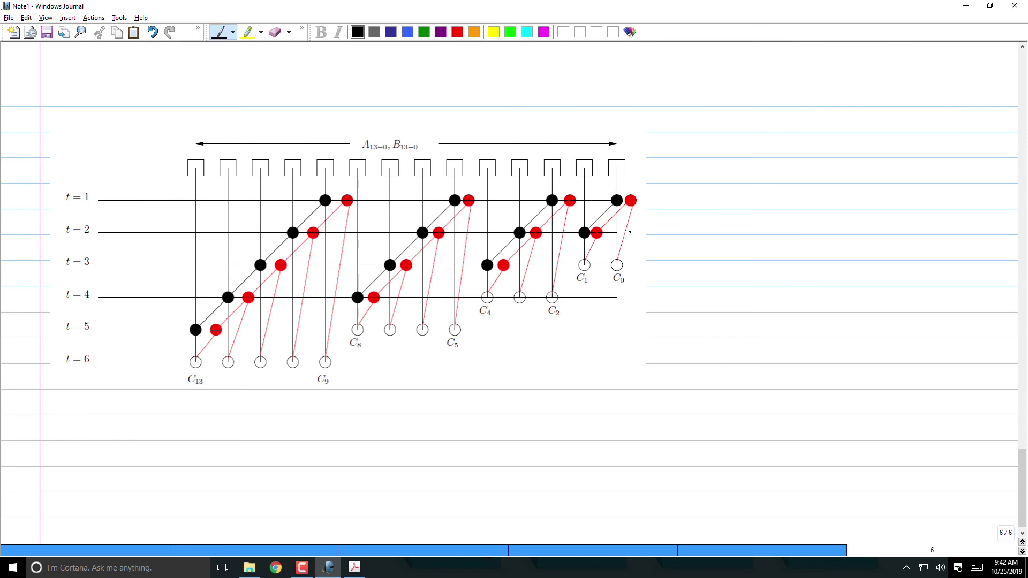
- Draw a left arrow and a hooked vertical arrow right of C0, spanning t = 1 to 3
mouse_move(629, 231)
mouse_down()
mouse_move(657, 230)
mouse_move(635, 235)
mouse_up()
mouse_move(639, 204)
mouse_down()
mouse_move(642, 266)
mouse_move(647, 258)
mouse_up()
drag(638, 206, 651, 205)
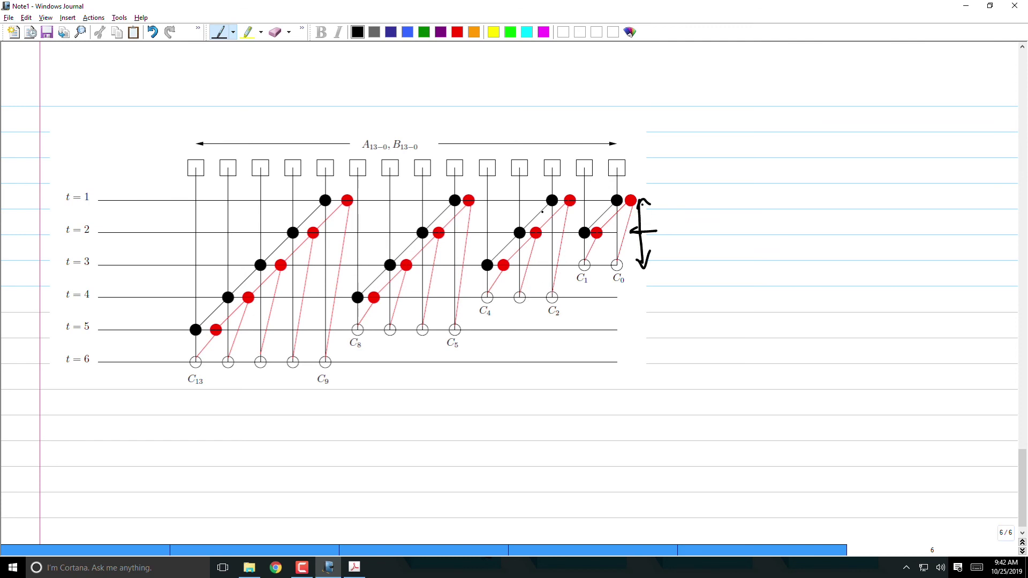